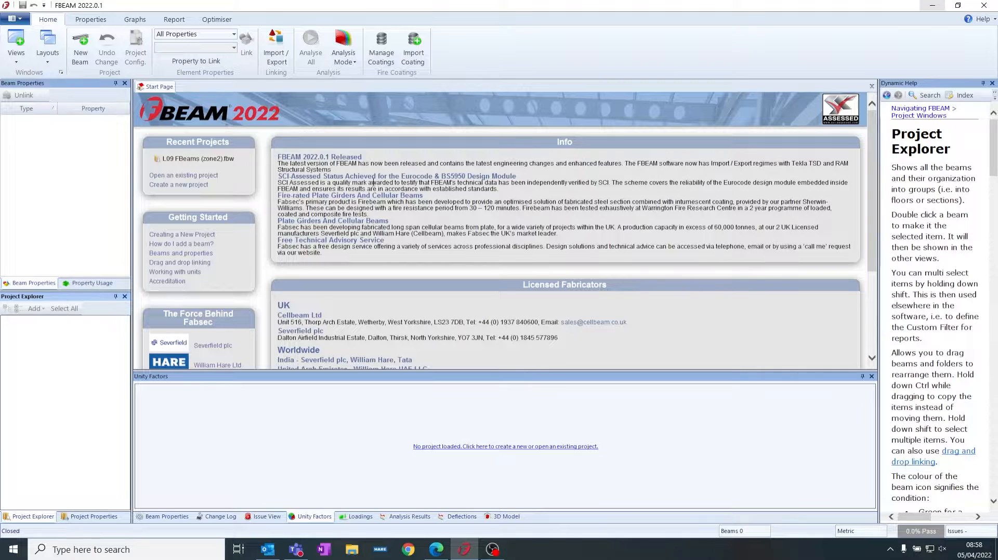
Create a new project using the Eurocode - UK : 2012 design code and the Metric unit scheme.
left_click(88, 60)
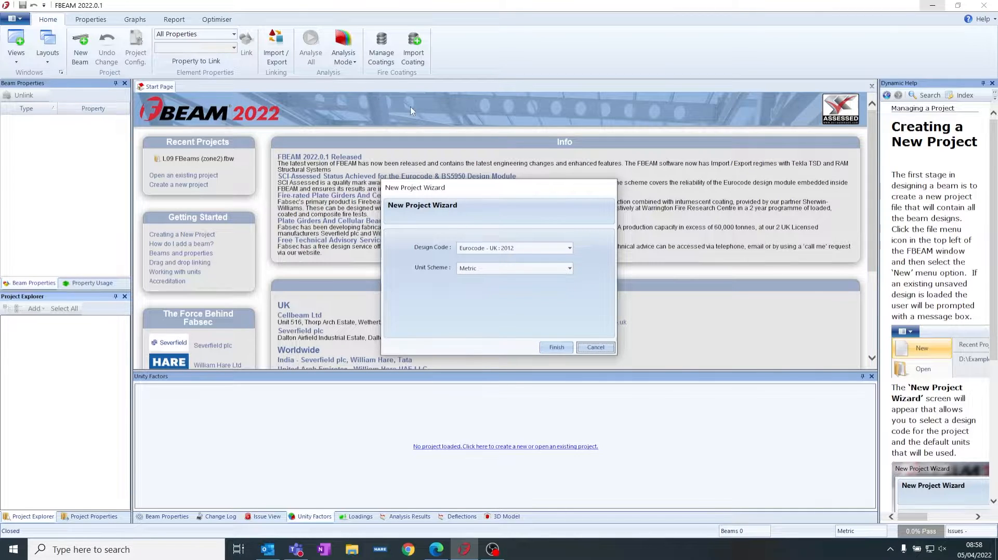
left_click(569, 248)
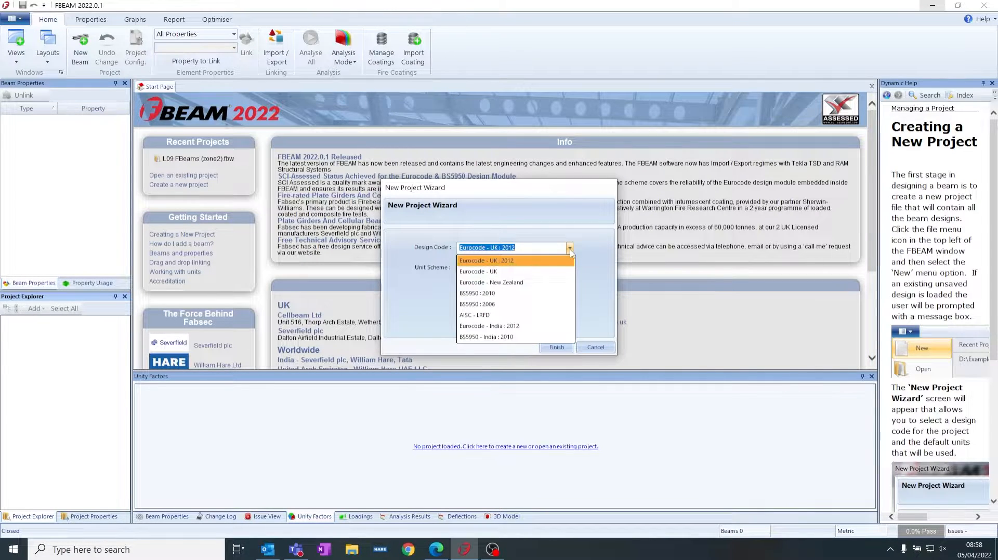
left_click(556, 261)
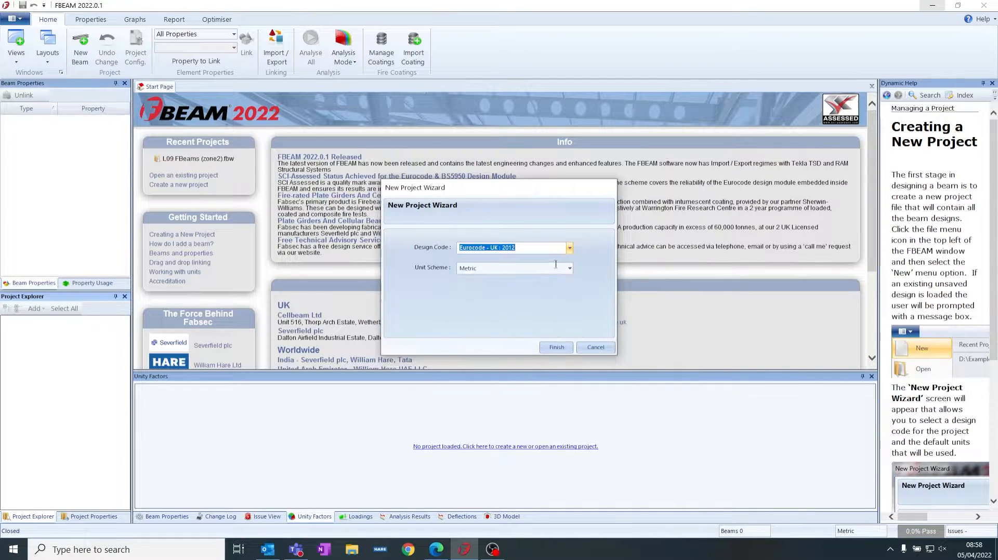
left_click(557, 347)
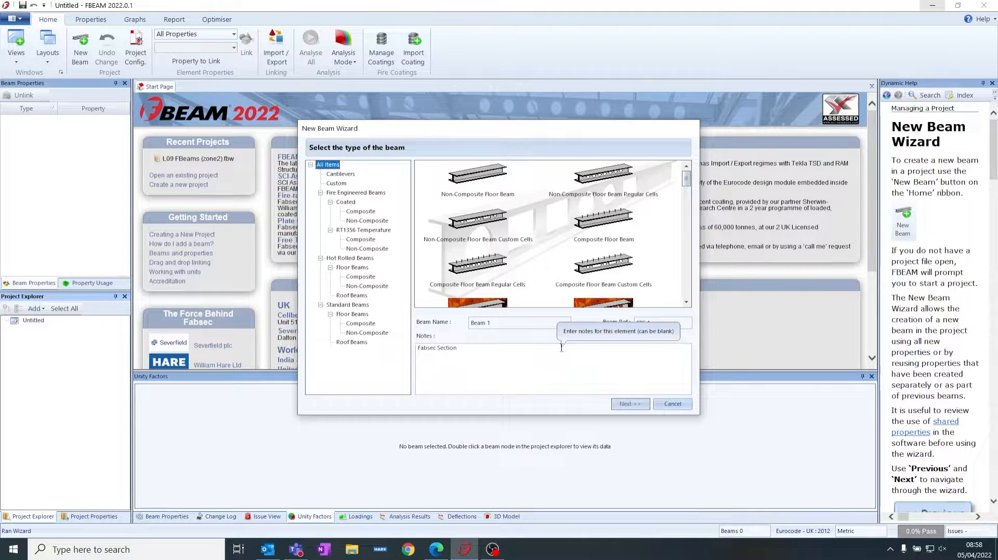
Choose the Composite Floor Beam Custom Cells template for Beam 1 and proceed to its span properties.
left_click(507, 194)
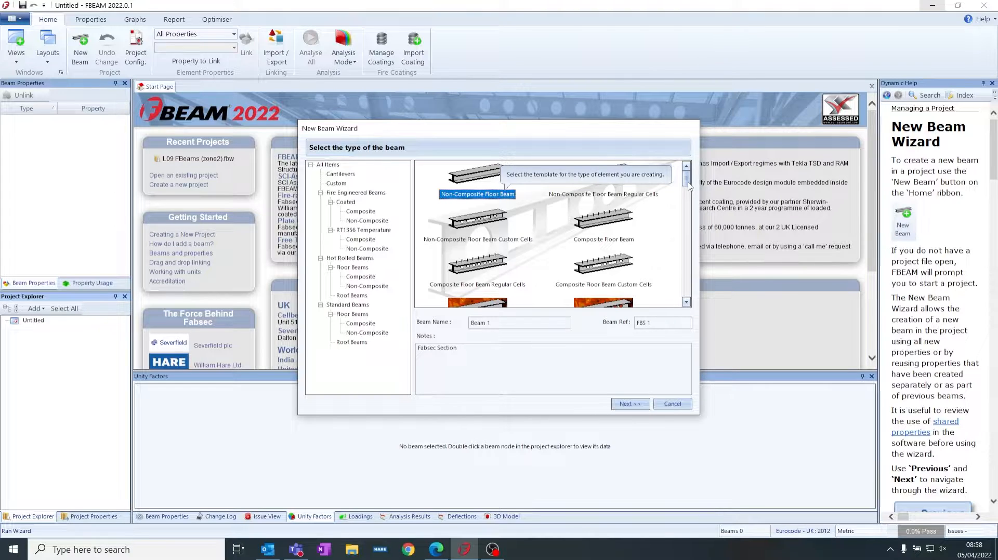
scroll(690, 191, "down", 2)
mouse_move(688, 192)
left_mouse_down()
mouse_move(688, 222)
mouse_move(689, 182)
left_mouse_up()
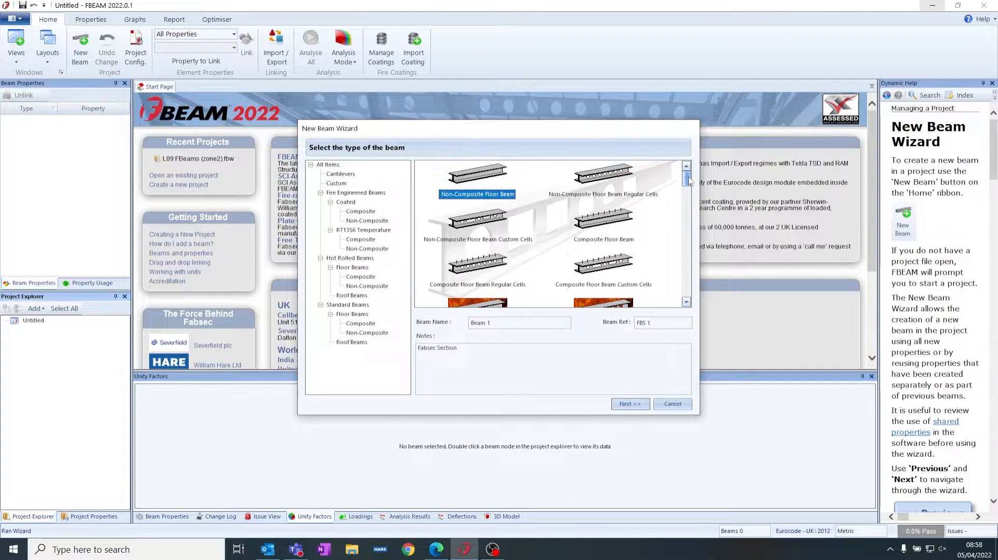
left_click(610, 267)
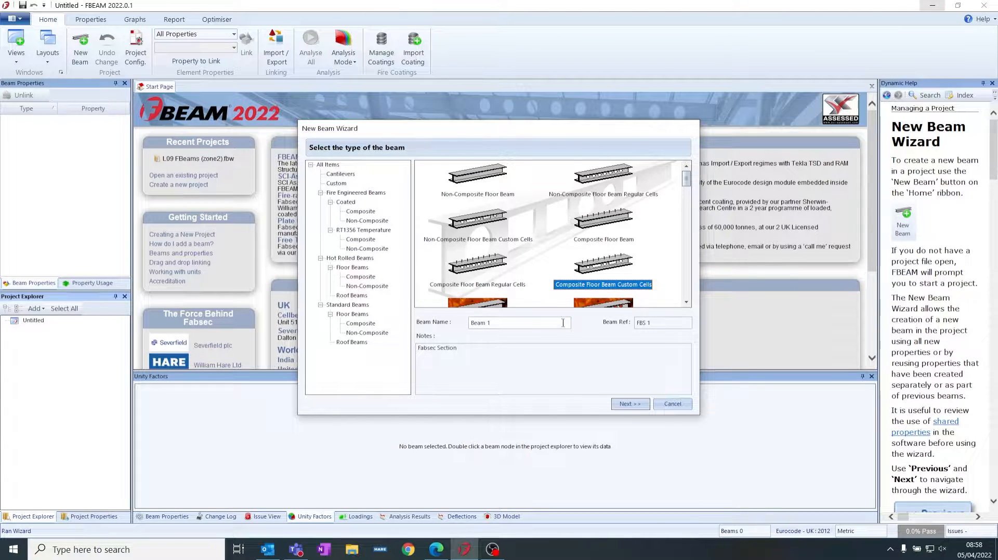
left_click(630, 404)
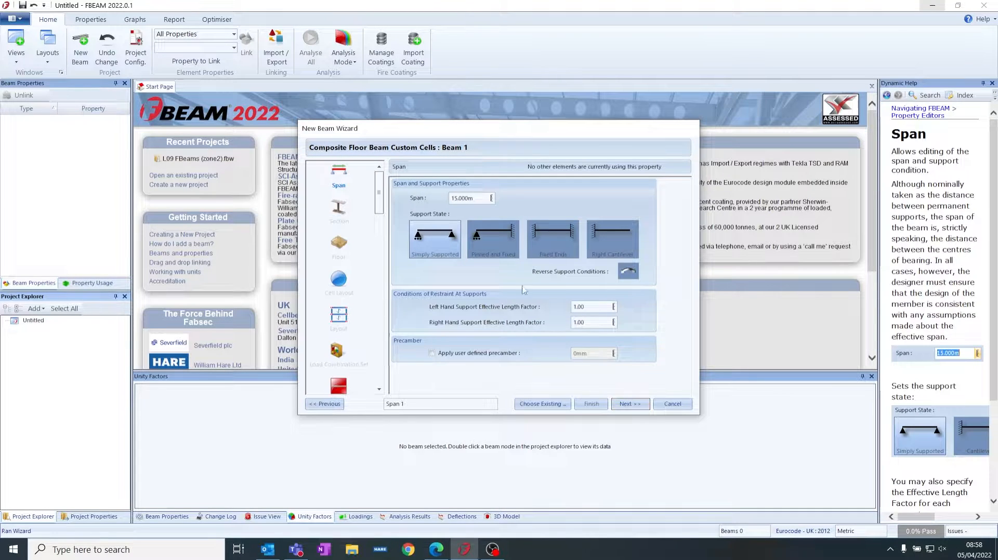
Set the beam's span to 9 m and proceed to the section properties.
double_click(477, 201)
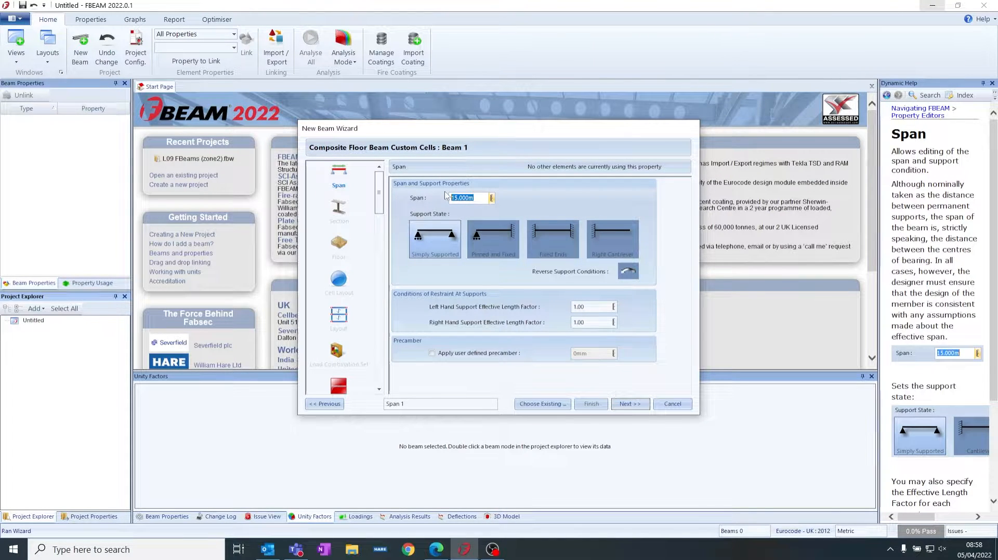
type("9")
left_click(508, 229)
left_click(630, 405)
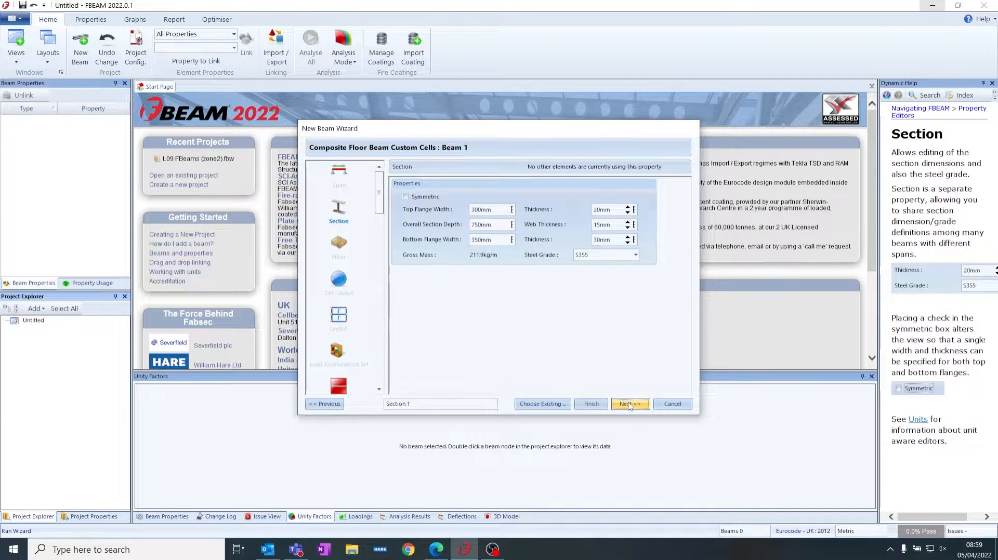
Make the section symmetric, with flanges 200 mm wide and 10 mm thick.
left_click(433, 198)
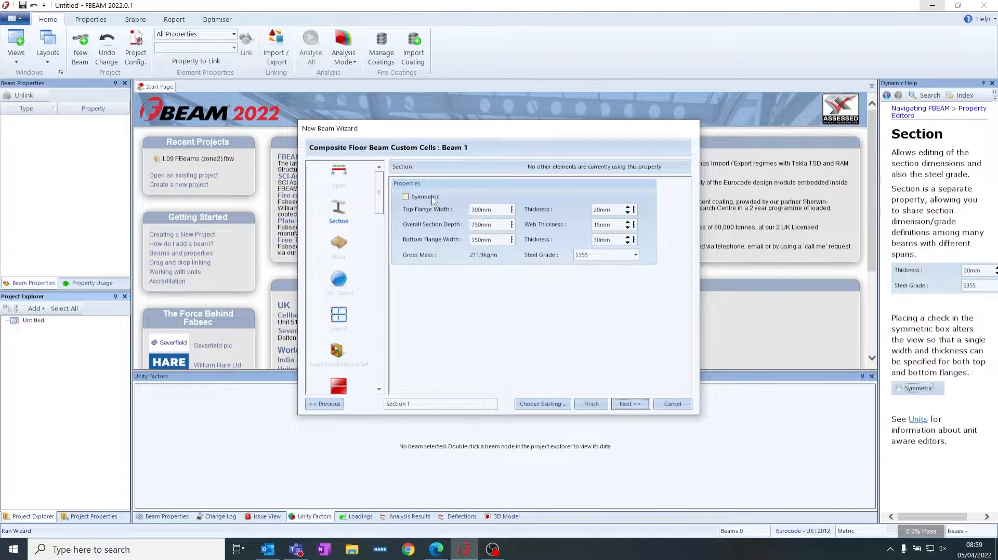
double_click(489, 210)
type("200")
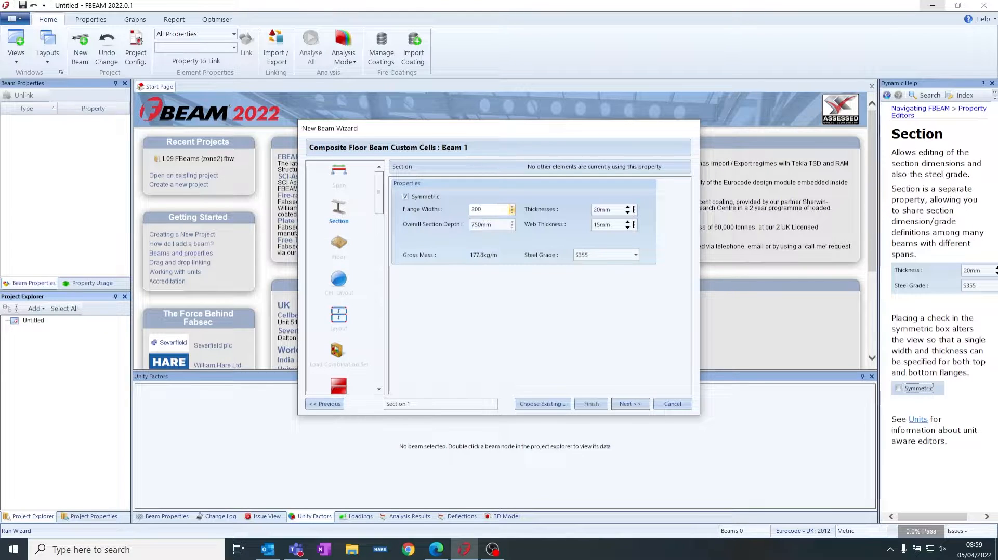
double_click(609, 210)
type("10")
Set the web thickness to 8 mm and the overall section depth to 500 mm, then proceed to the floor properties.
double_click(609, 223)
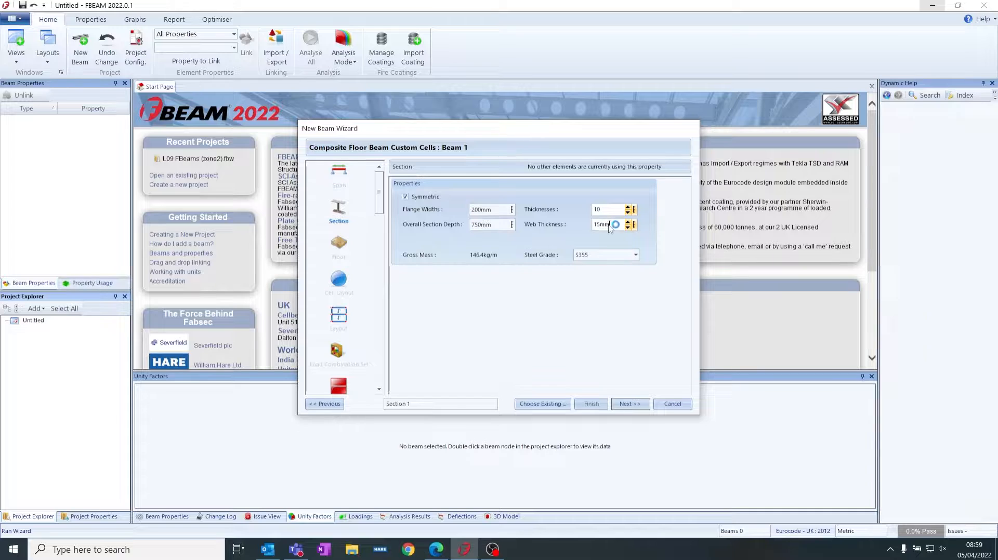
type("8")
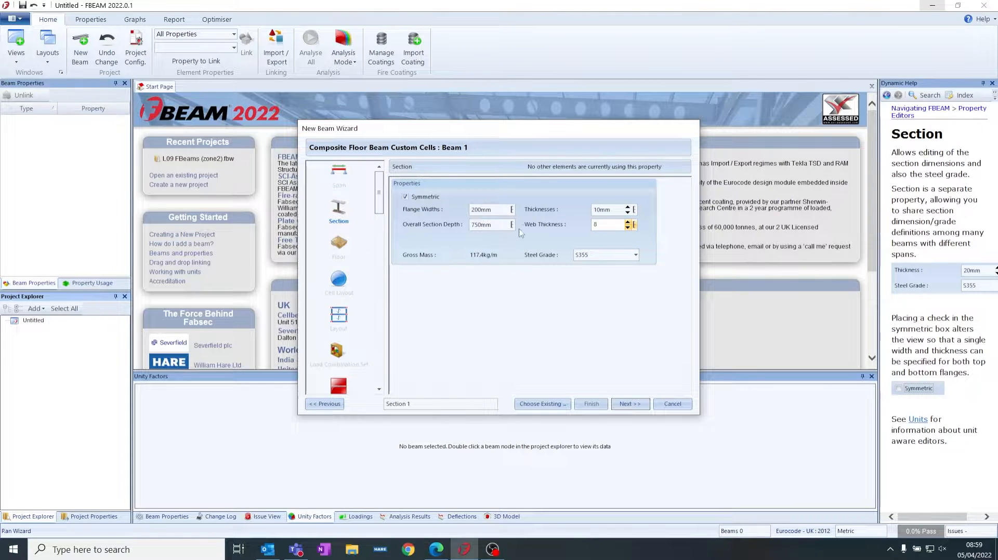
double_click(489, 225)
type("500")
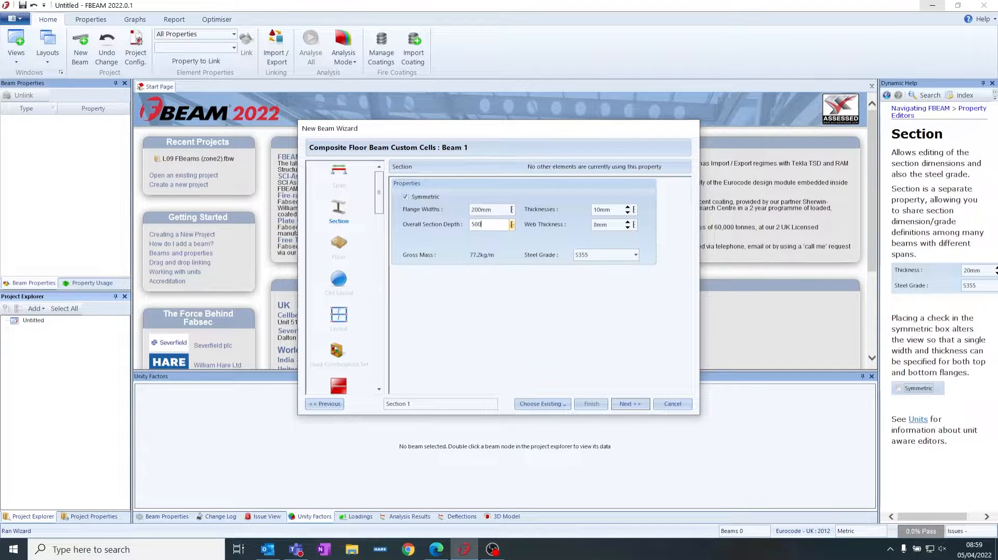
key("Return")
left_click(630, 405)
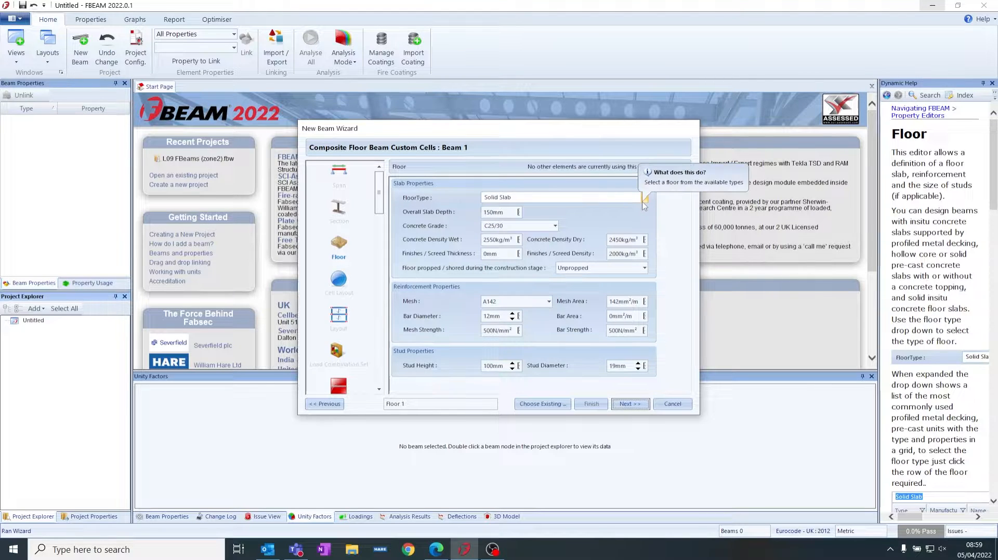
Set the floor type to Tata Comflor 51+ 1.20mm S350 with A193 mesh and proceed to the cell layout.
left_click(643, 200)
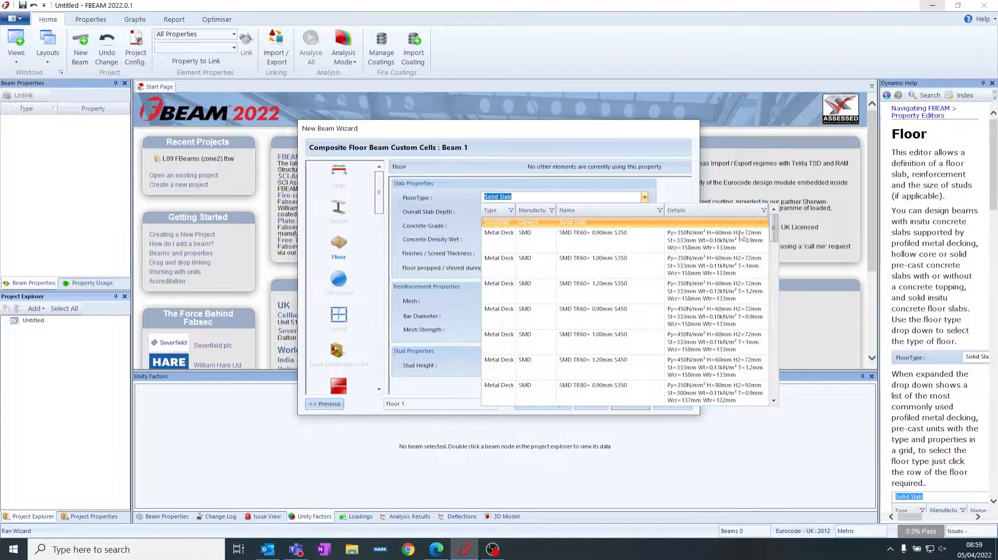
left_click_drag(774, 228, 782, 302)
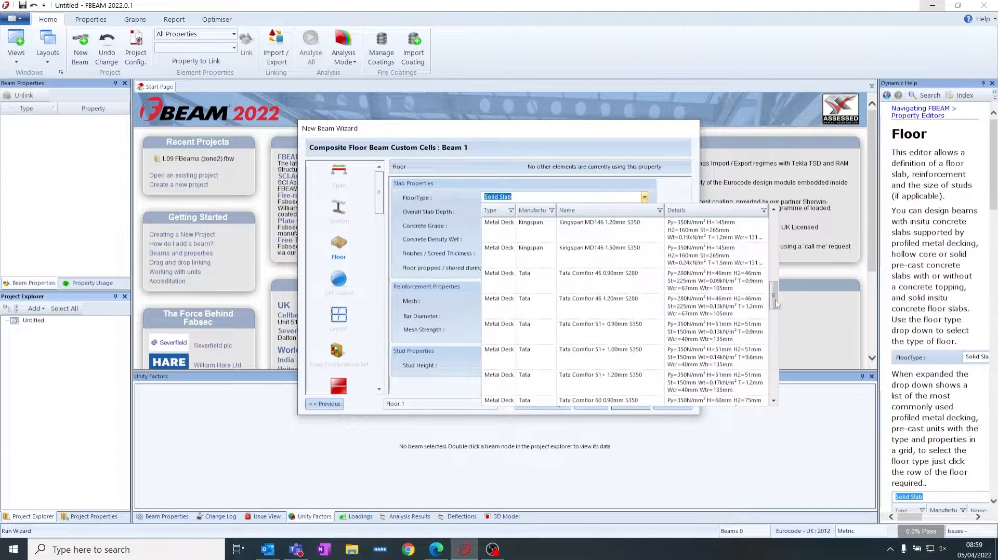
left_click(643, 376)
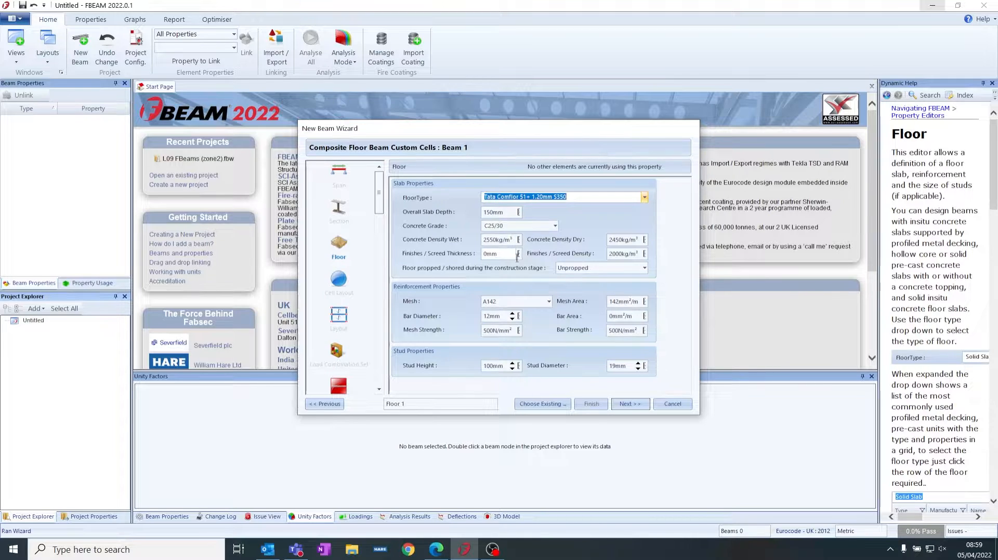
left_click(548, 301)
left_click(511, 346)
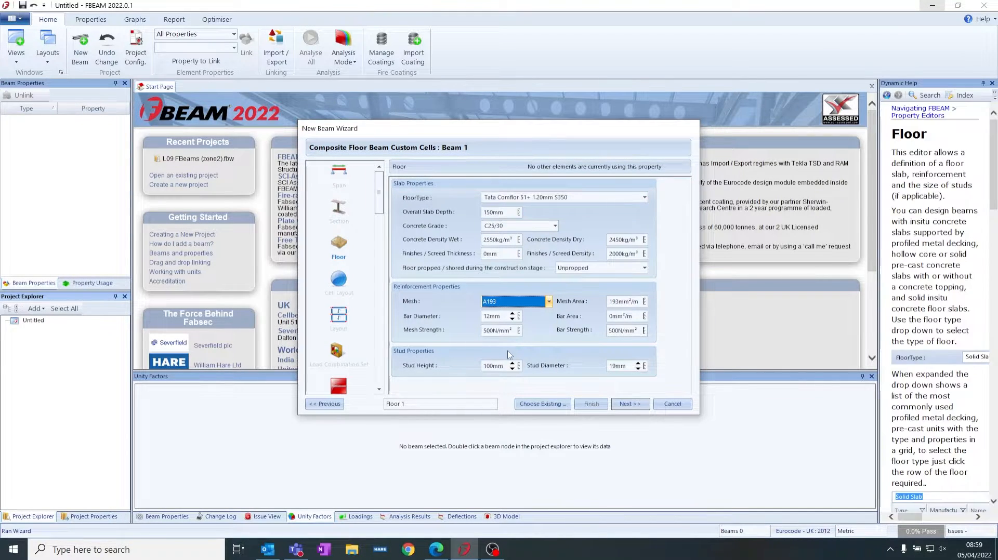
left_click(628, 405)
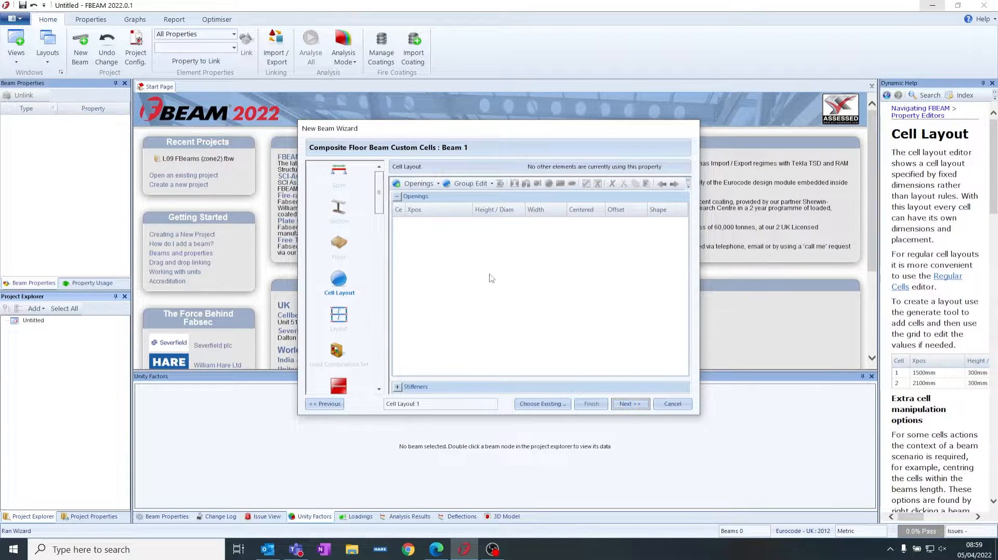
Generate three centred circular openings of 300 mm diameter, starting at 1000 mm and spaced 1000 mm apart.
left_click(430, 185)
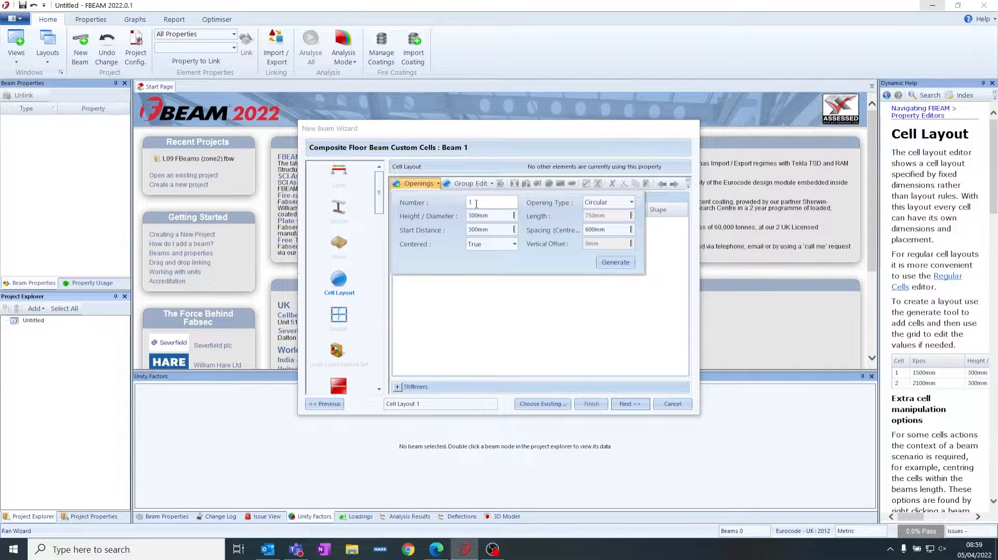
left_click(587, 206)
left_click(593, 214)
left_click(506, 202)
left_click(501, 217)
double_click(500, 229)
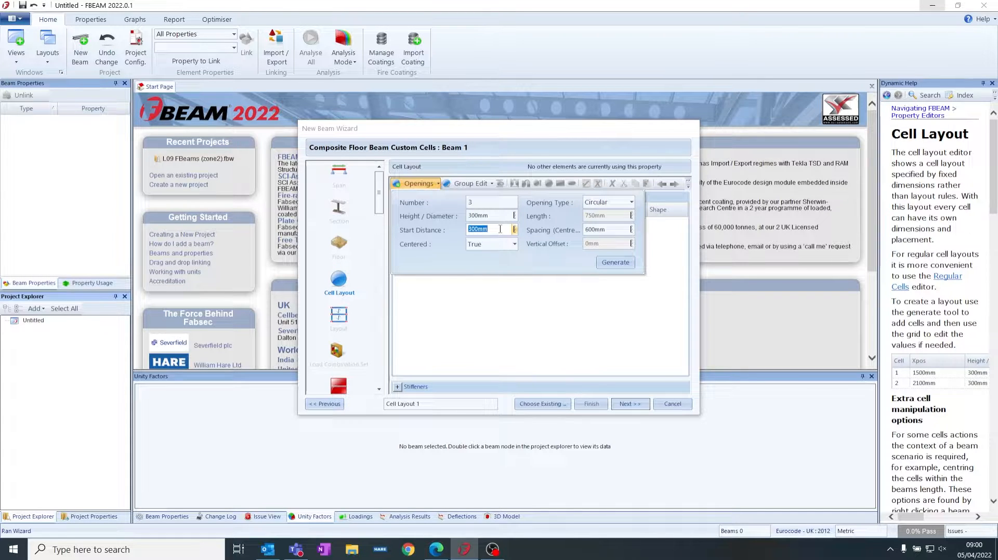
type("1000")
double_click(594, 229)
type("10")
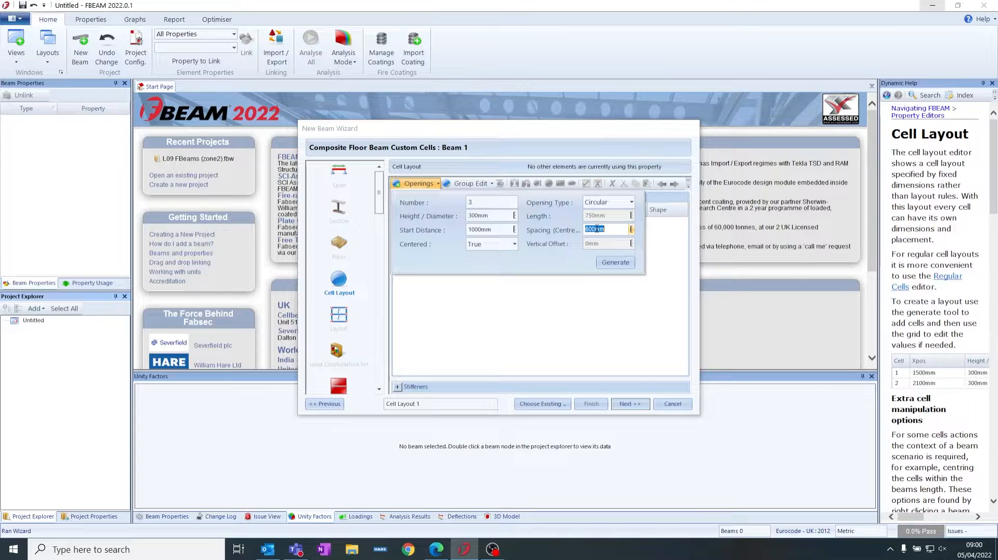
type("00")
left_click(613, 263)
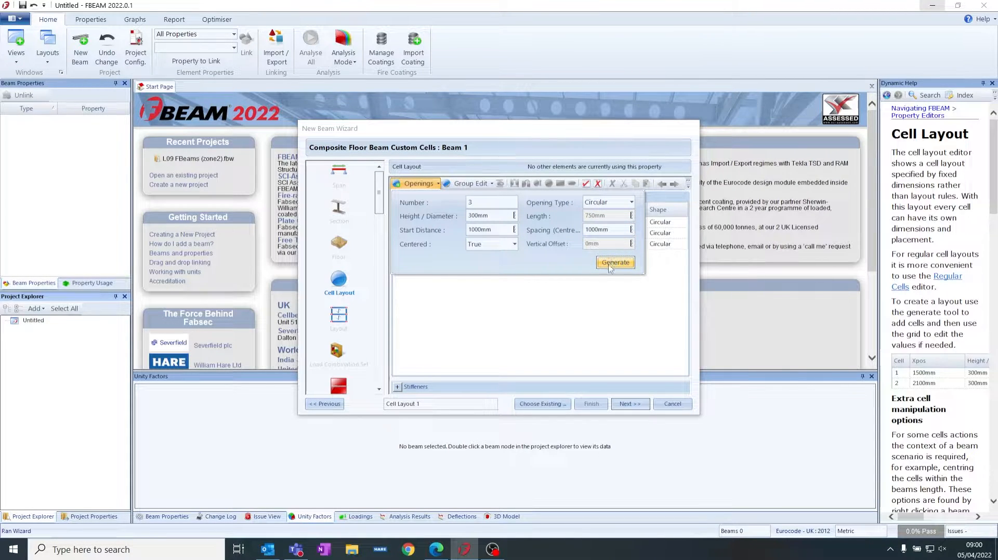
left_click(590, 316)
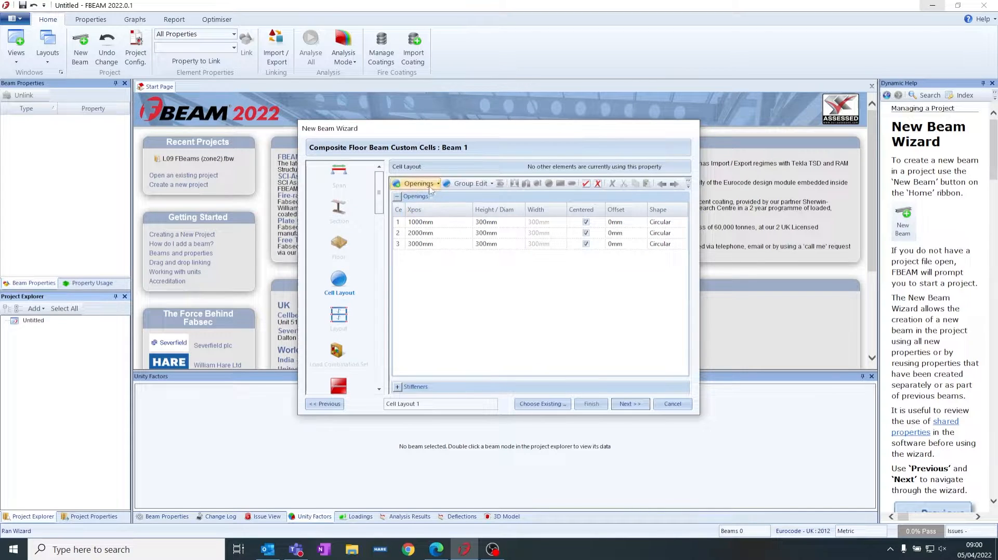
Generate one centred rectangular opening, 300 mm high and 700 mm long, at a start distance of 4500 mm.
left_click(470, 183)
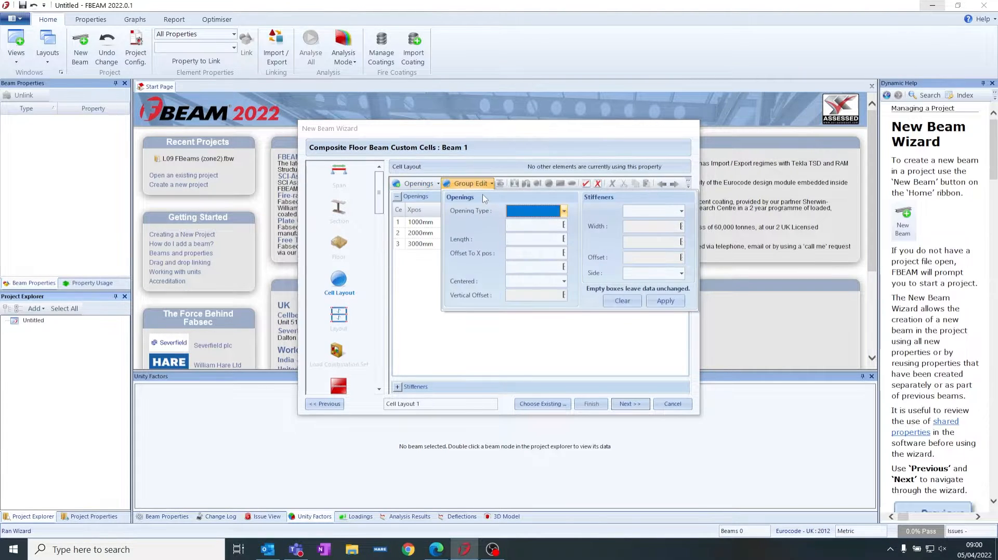
left_click(418, 183)
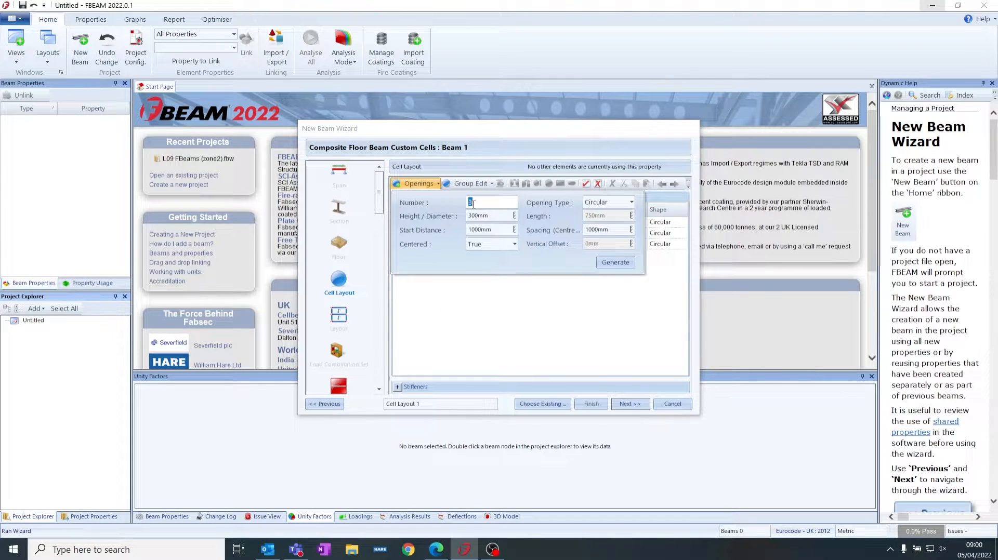
type("1")
left_click(611, 203)
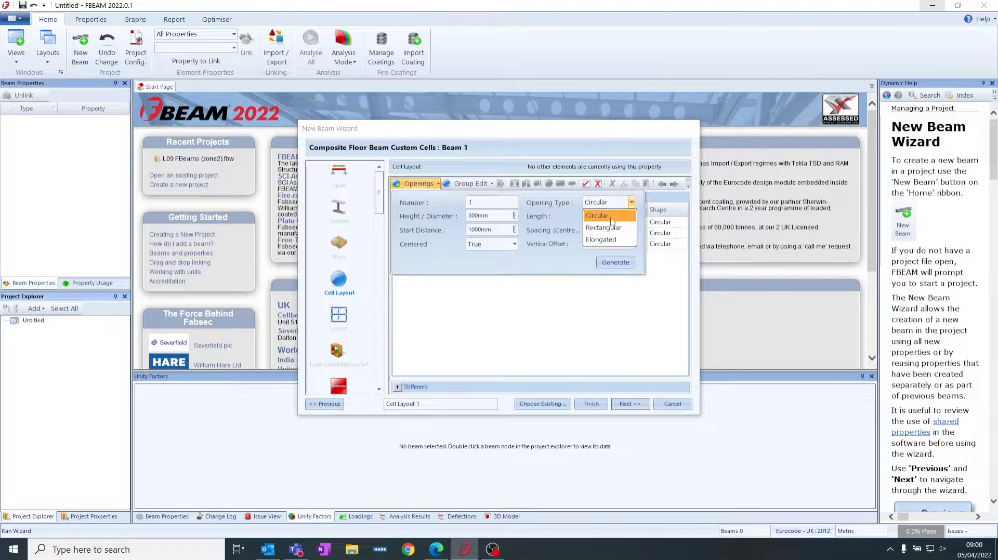
left_click(612, 228)
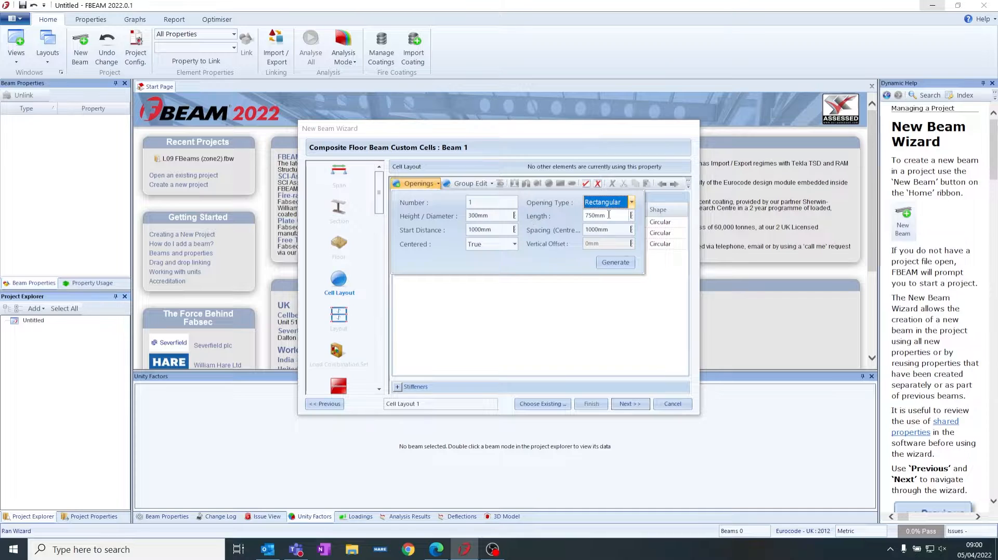
left_click(608, 215)
type("700")
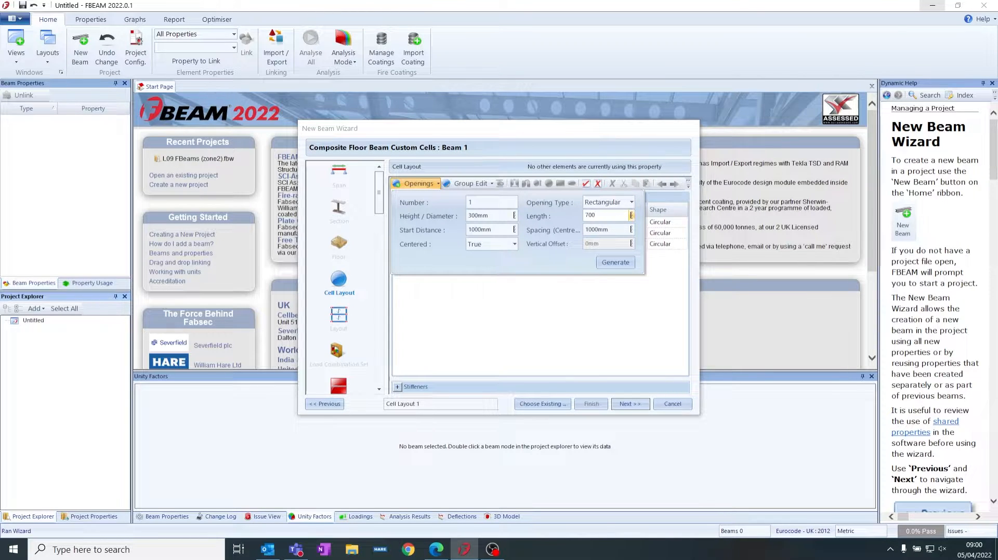
key("Return")
left_click(492, 230)
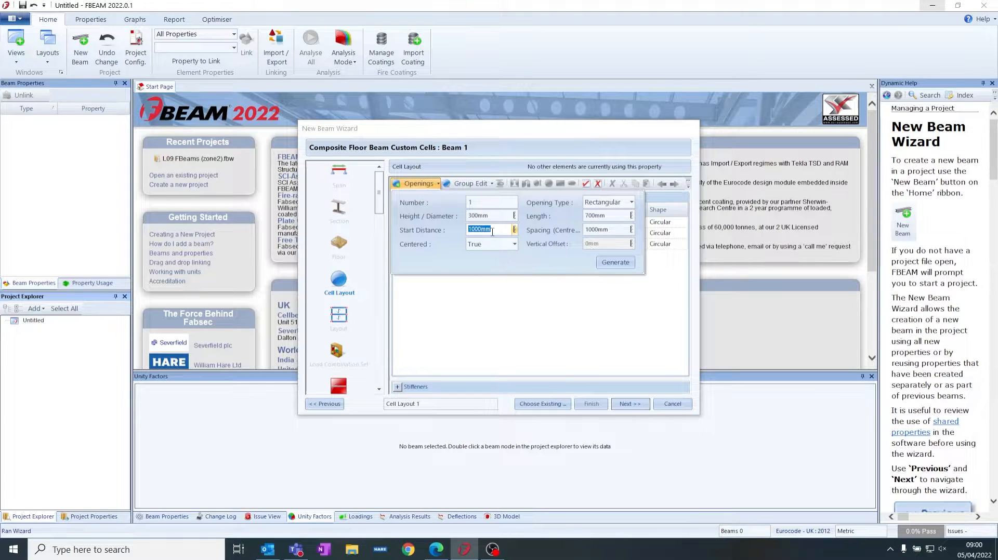
type("4500")
left_click(615, 262)
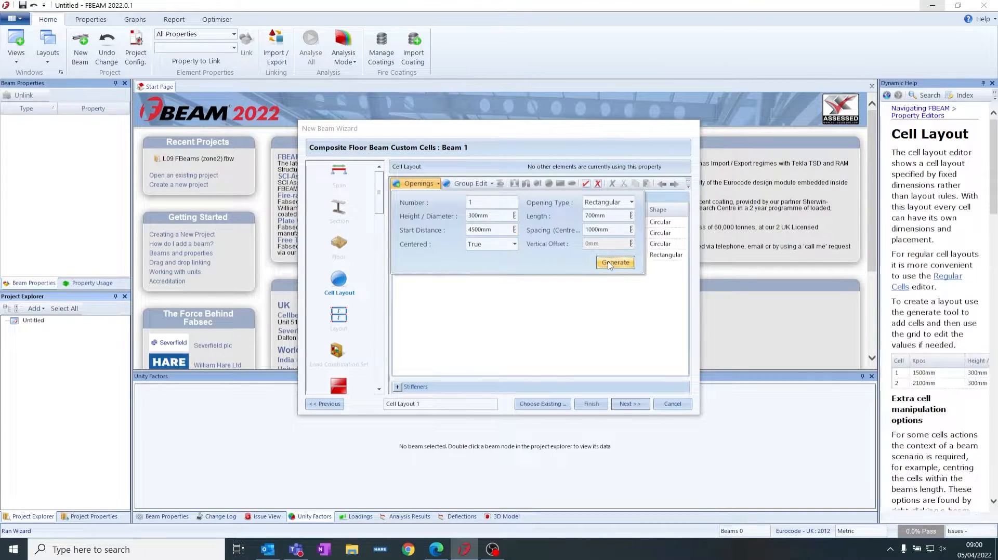
left_click(597, 308)
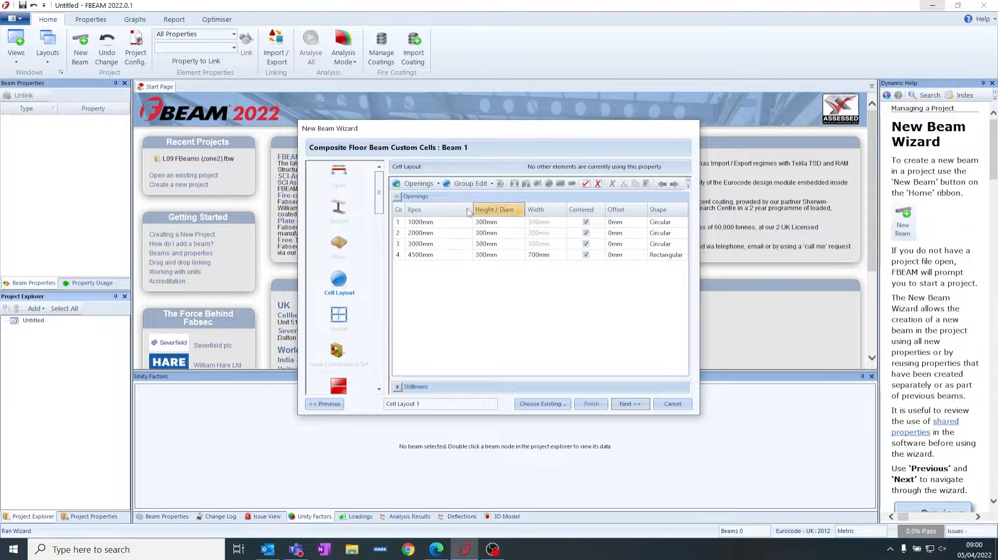
Generate three centred circular openings of 300 mm diameter, starting at 6000 mm and spaced 1000 mm apart, and proceed to the floor layout.
left_click(430, 185)
left_click(608, 202)
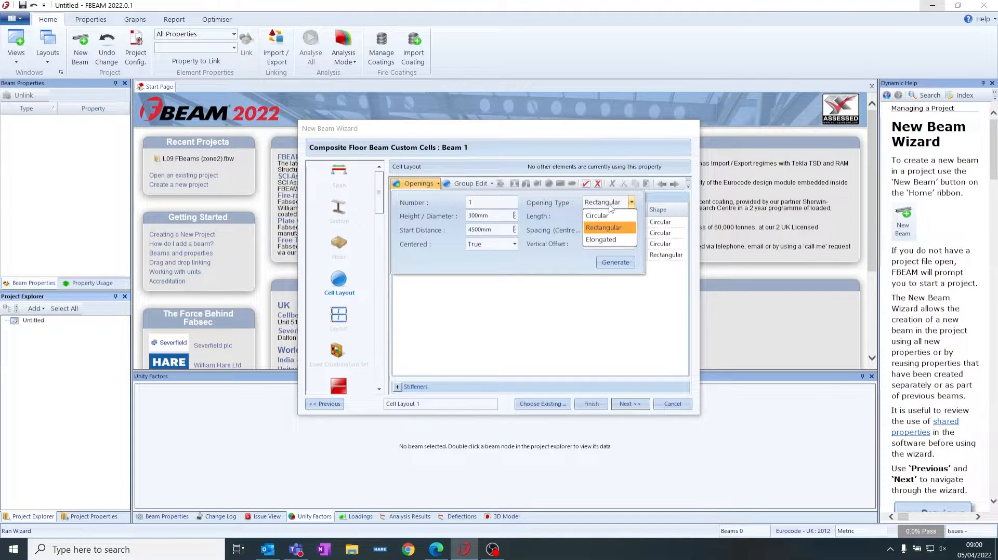
left_click(610, 216)
double_click(478, 201)
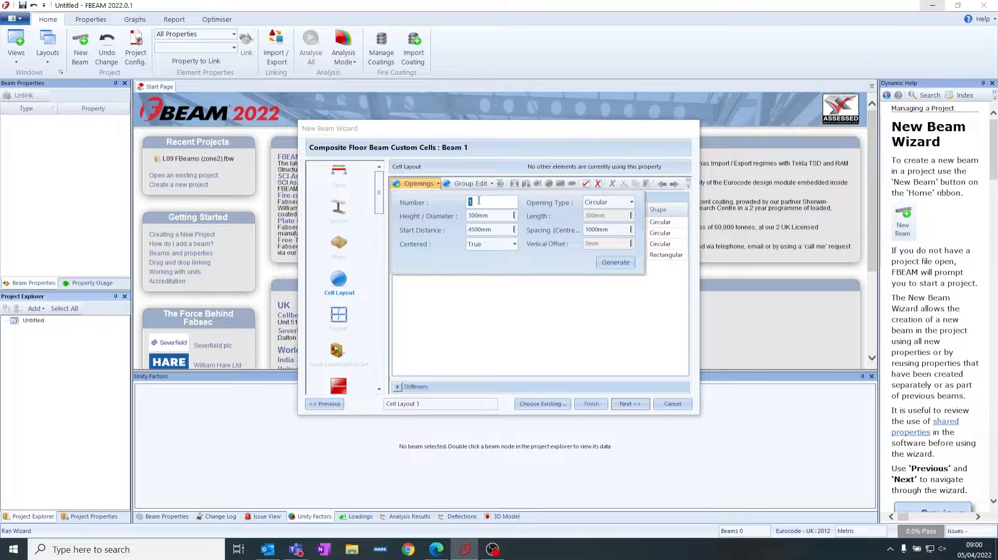
type("3")
left_click(496, 213)
double_click(493, 228)
type("6000")
left_click(600, 264)
left_click(577, 339)
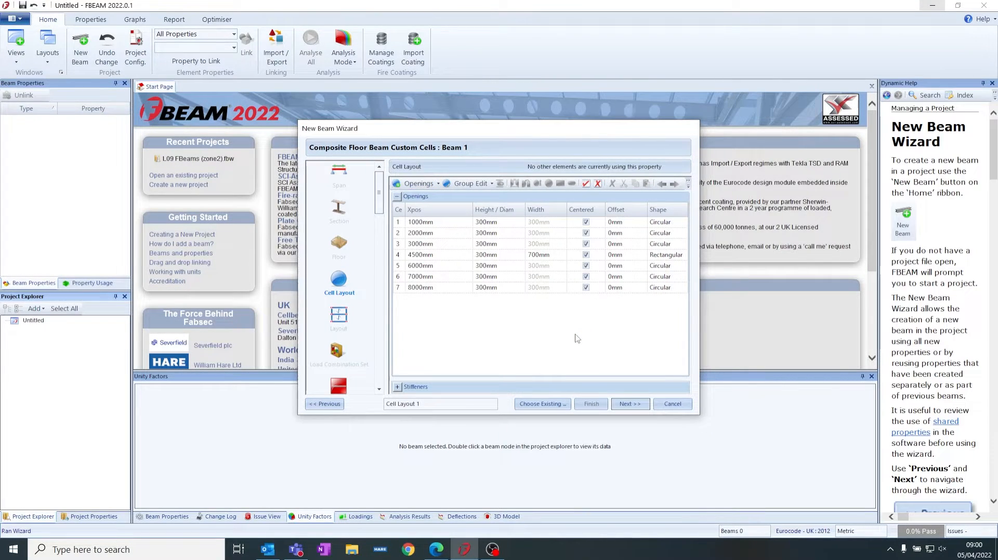
left_click(623, 405)
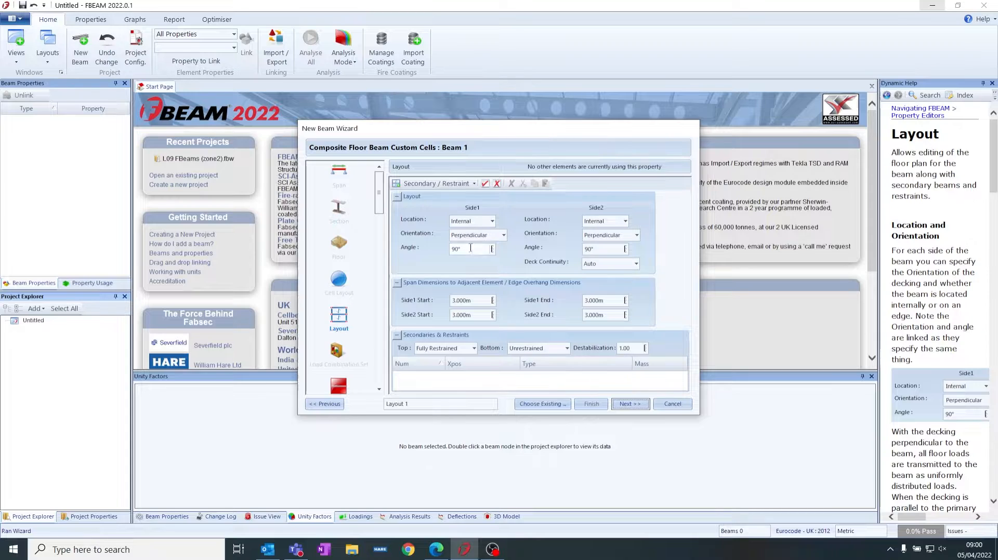
Review the layout options, keep Internal location, Perpendicular orientation and Fully Restrained top, and proceed to the load combination set.
left_click(473, 223)
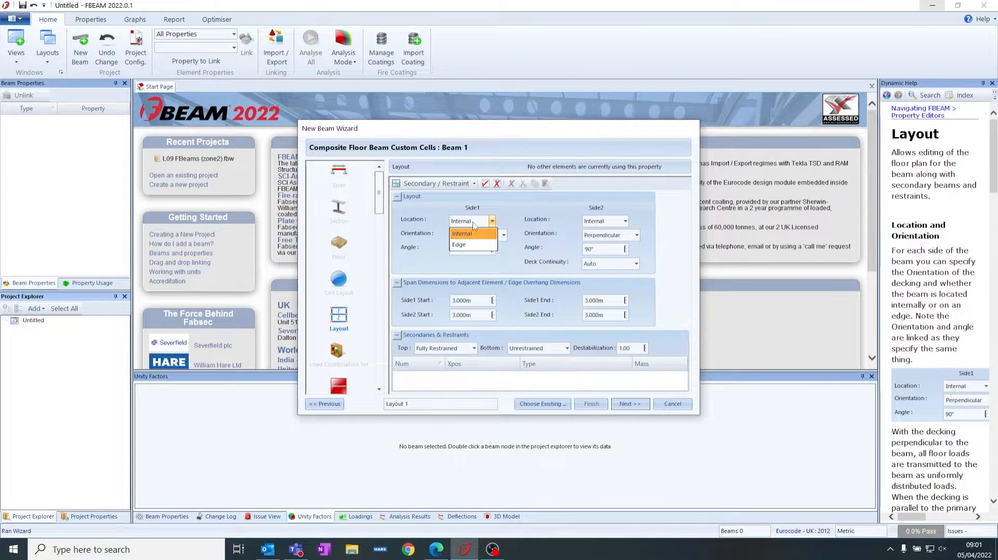
left_click(474, 223)
left_click(478, 235)
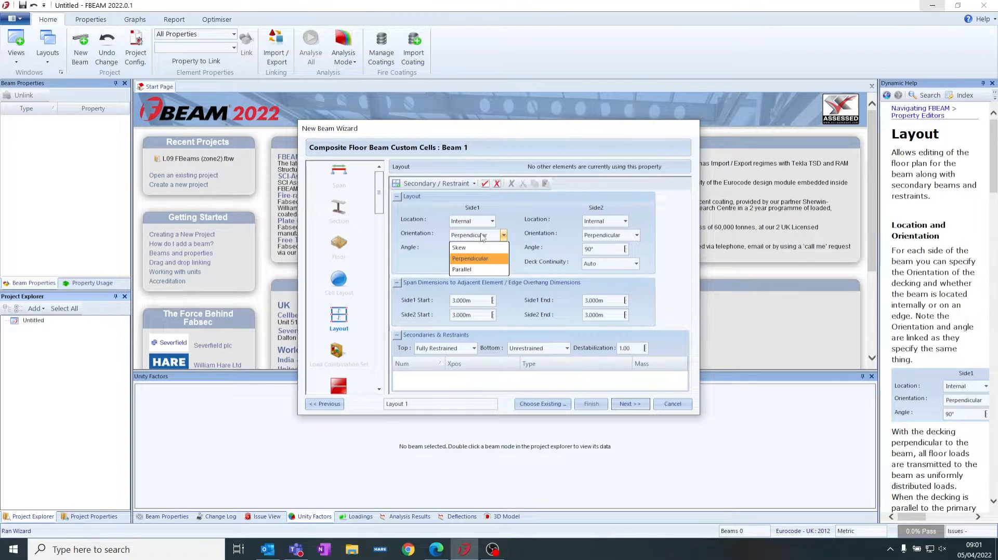
left_click(482, 236)
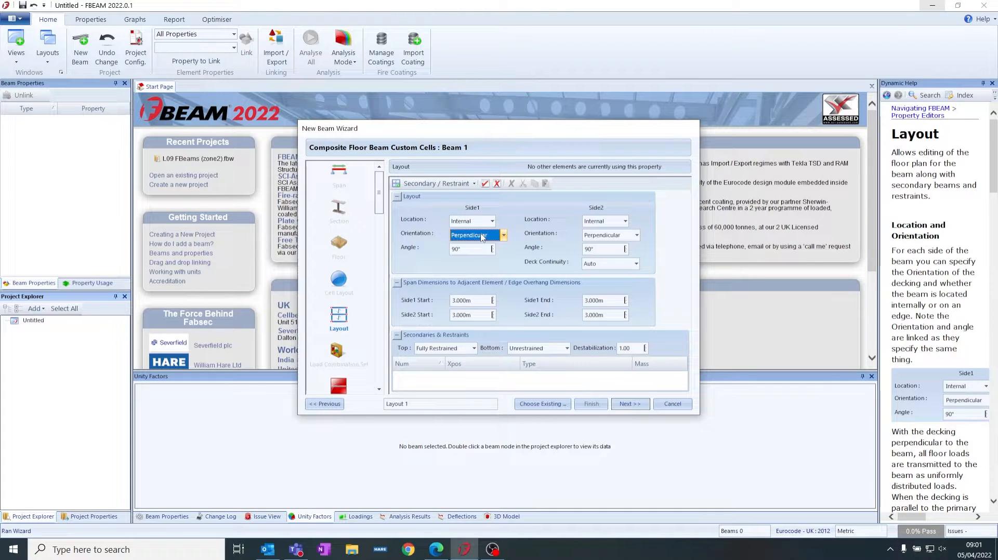
left_click(471, 300)
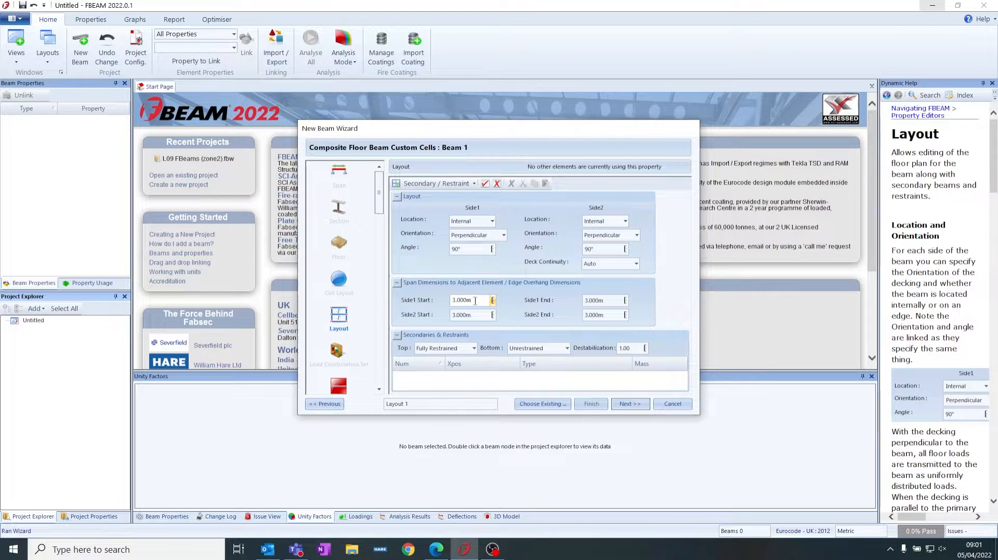
left_click(470, 349)
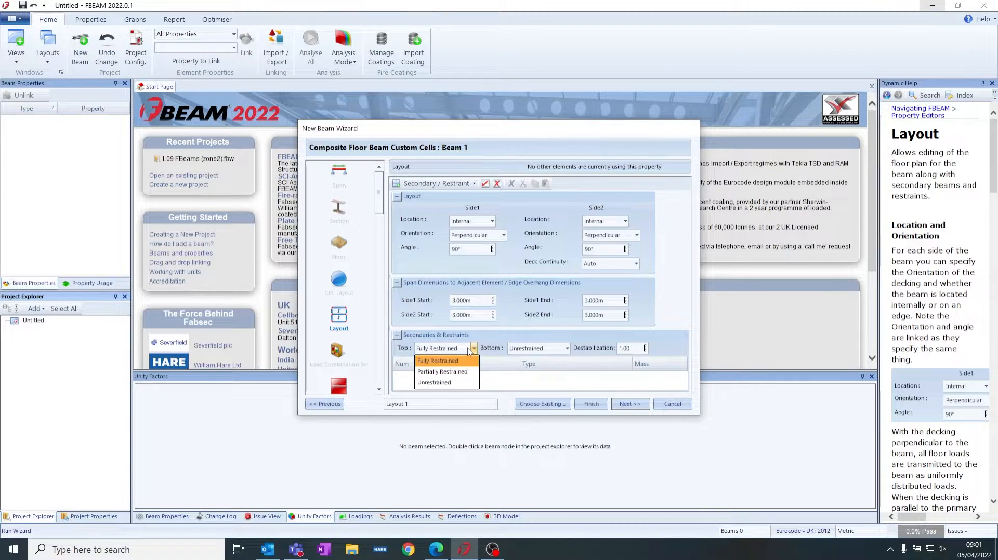
left_click(469, 349)
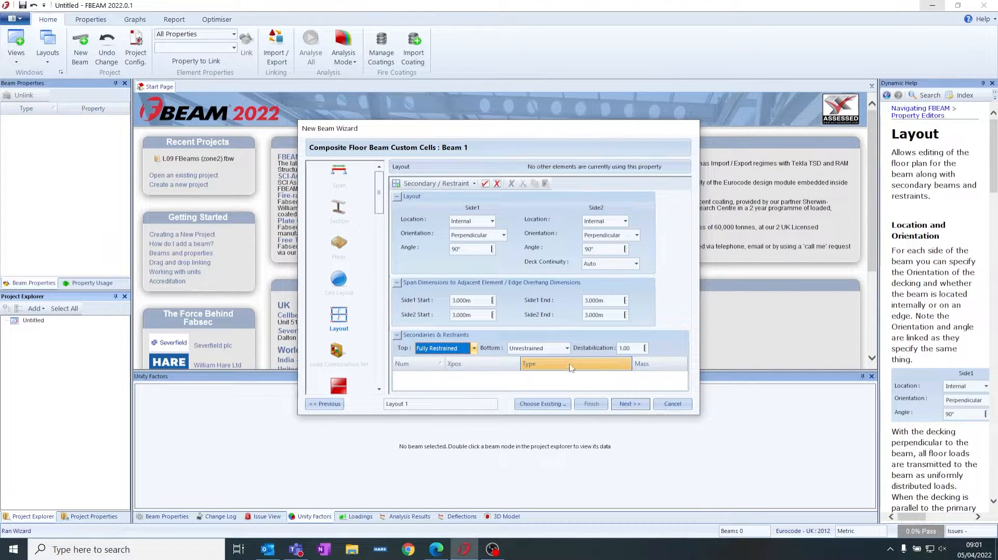
left_click(640, 406)
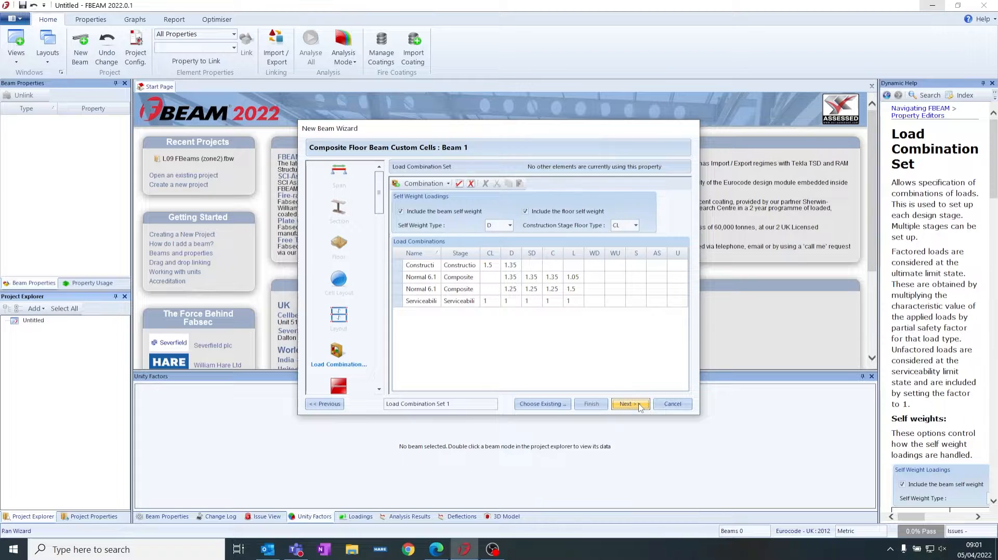
Accept the default load combinations and surface loads, and continue past the additional load set without adding any loads.
left_click(630, 405)
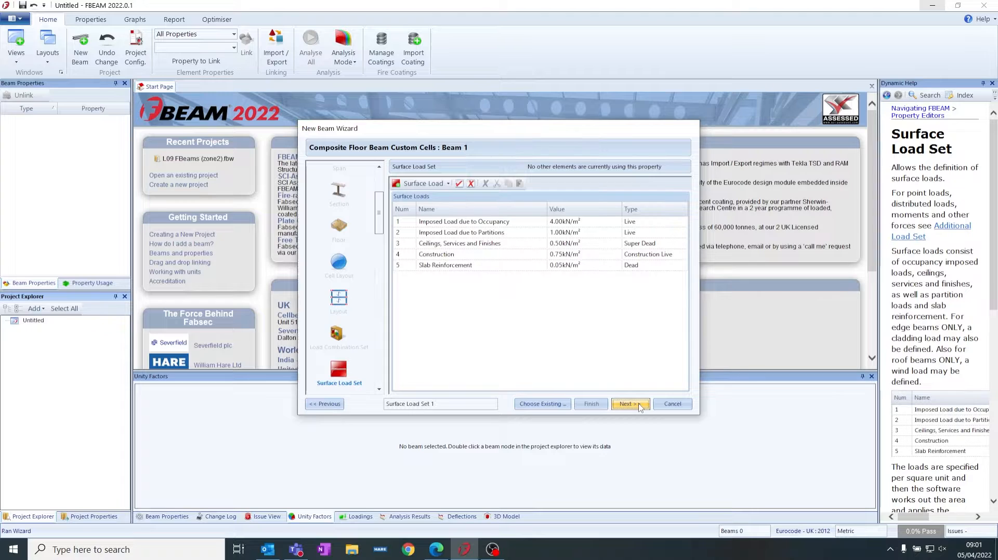
left_click(639, 406)
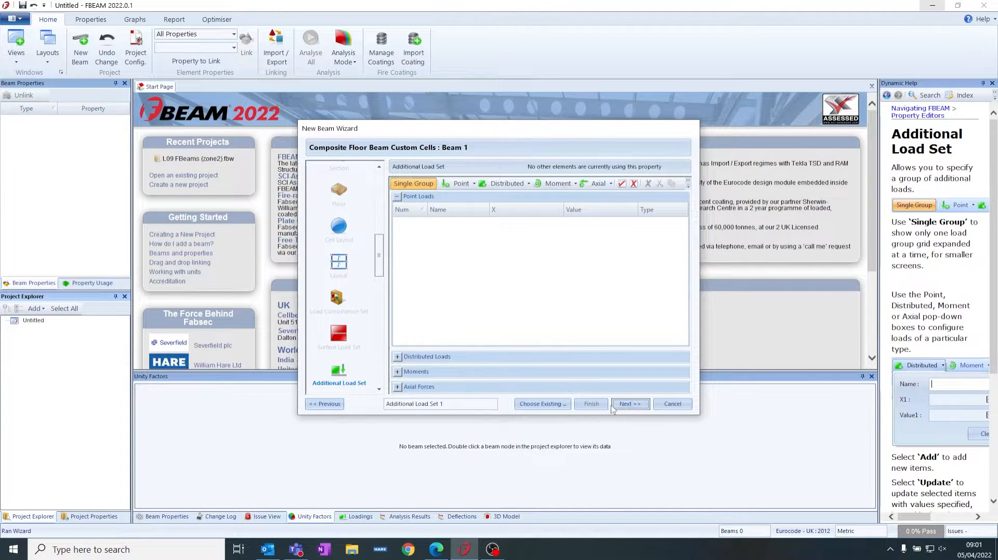
left_click(467, 185)
left_click(503, 185)
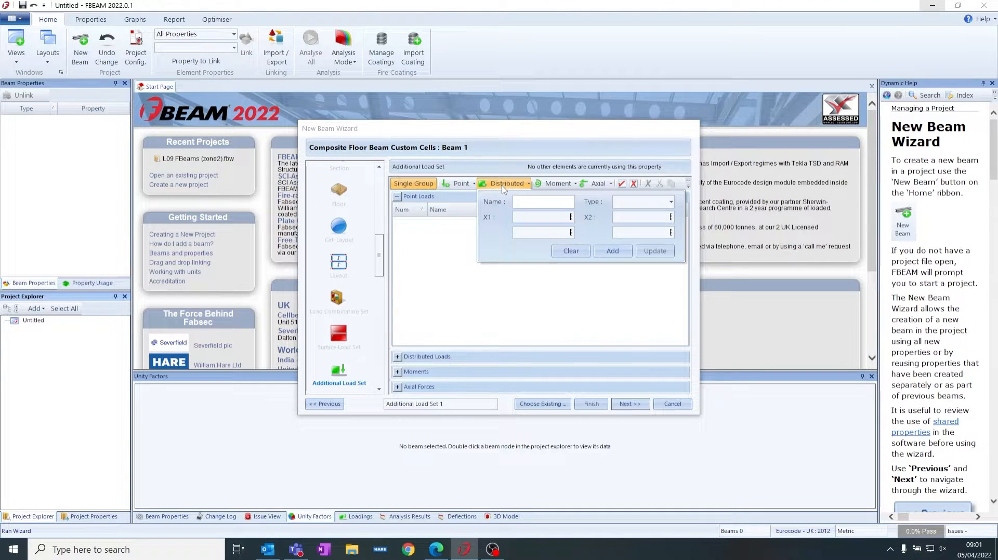
left_click(555, 184)
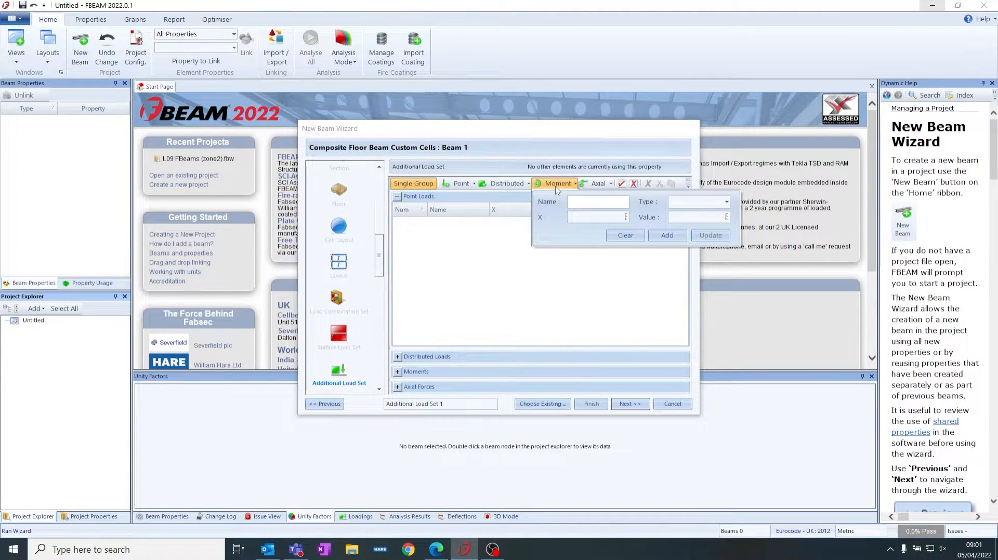
left_click(595, 185)
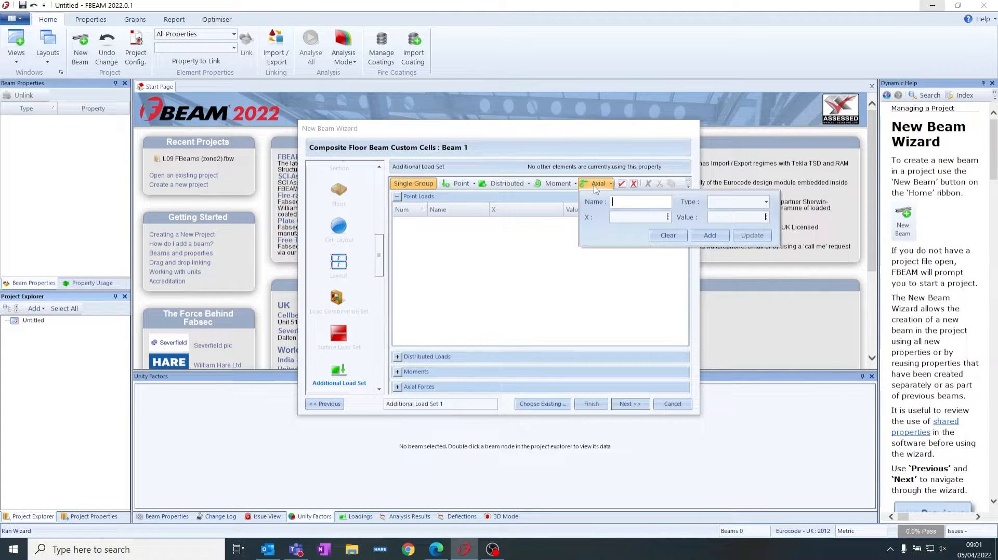
left_click(555, 183)
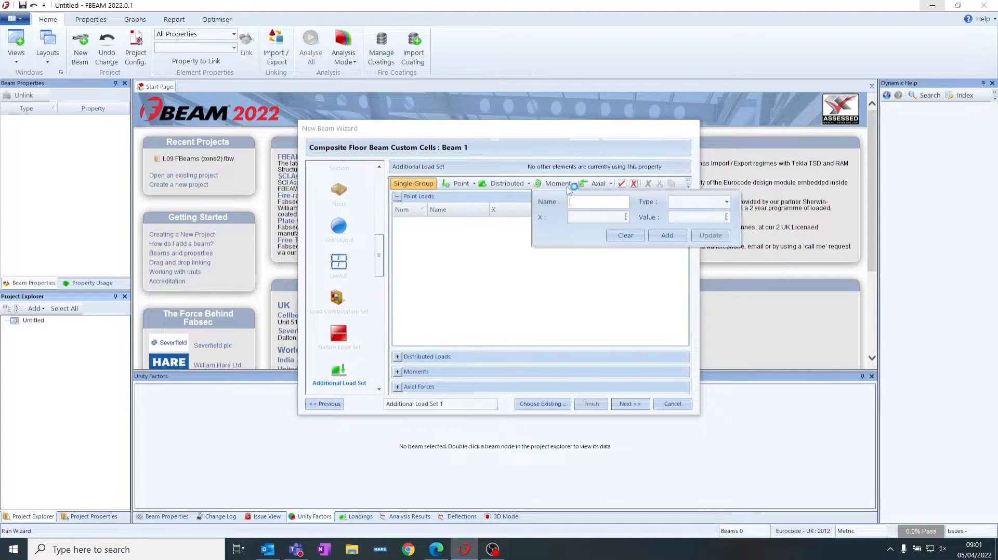
left_click(462, 276)
left_click(627, 404)
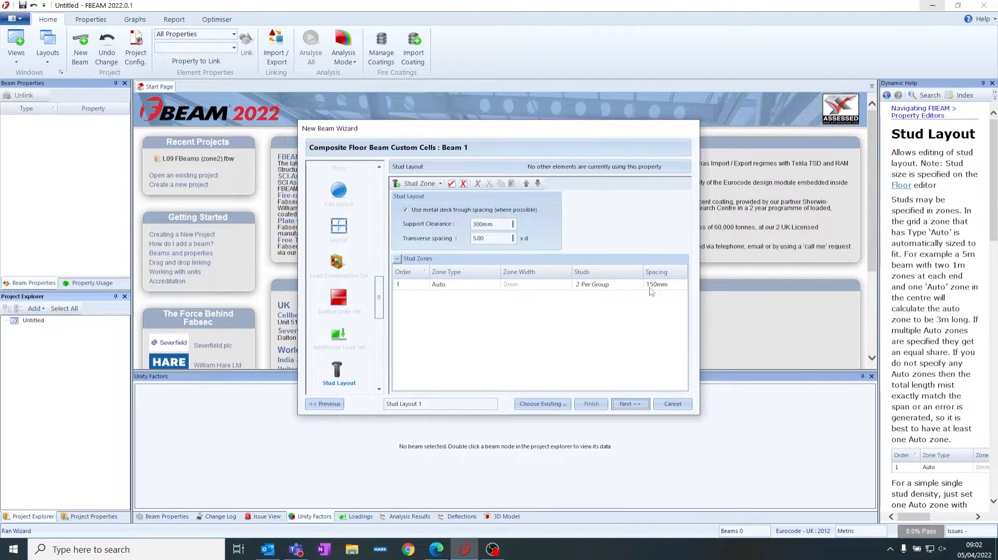
Accept the default stud layout and analysis settings, and finish the wizard to add the beam to the project.
left_click(637, 404)
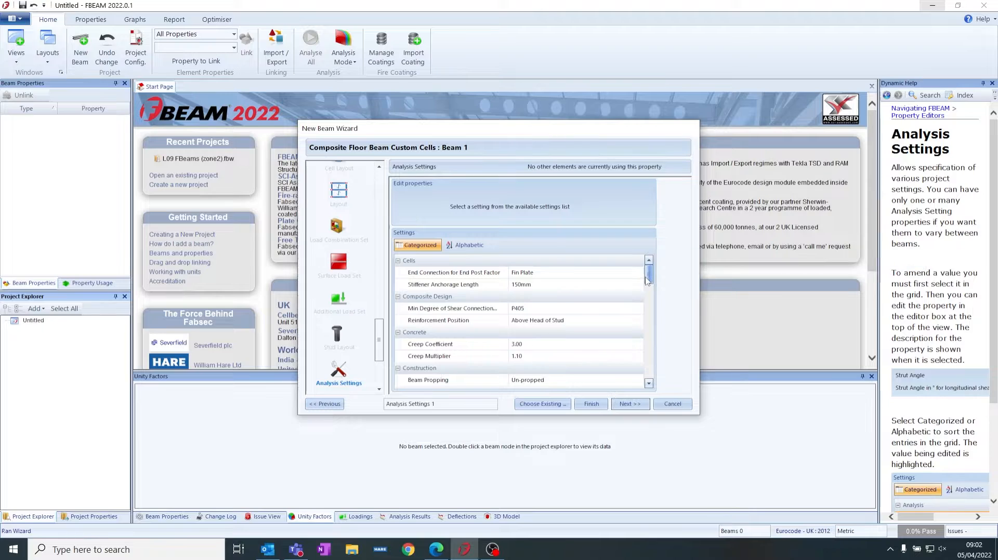
mouse_move(647, 279)
left_mouse_down()
mouse_move(654, 354)
mouse_move(649, 263)
left_mouse_up()
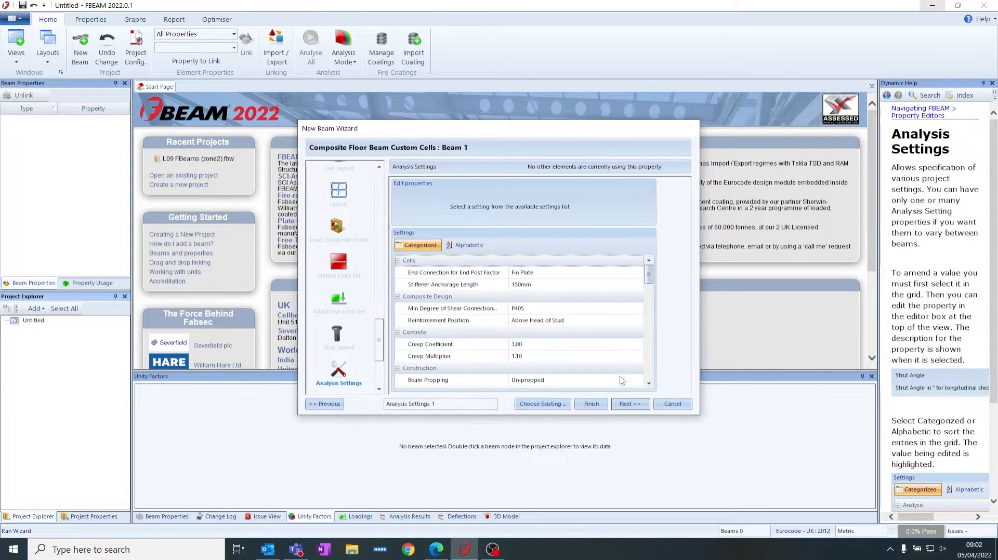
left_click(630, 404)
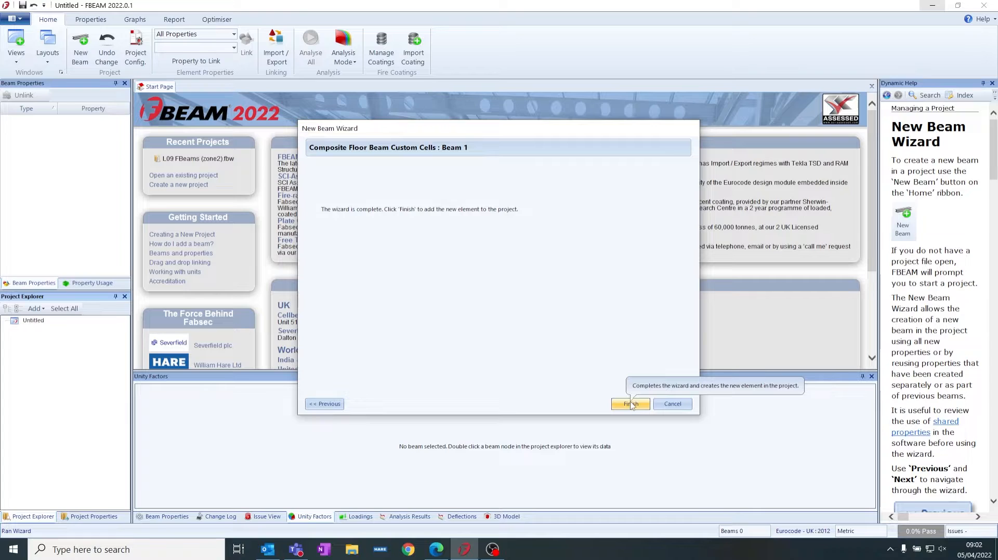
left_click(631, 404)
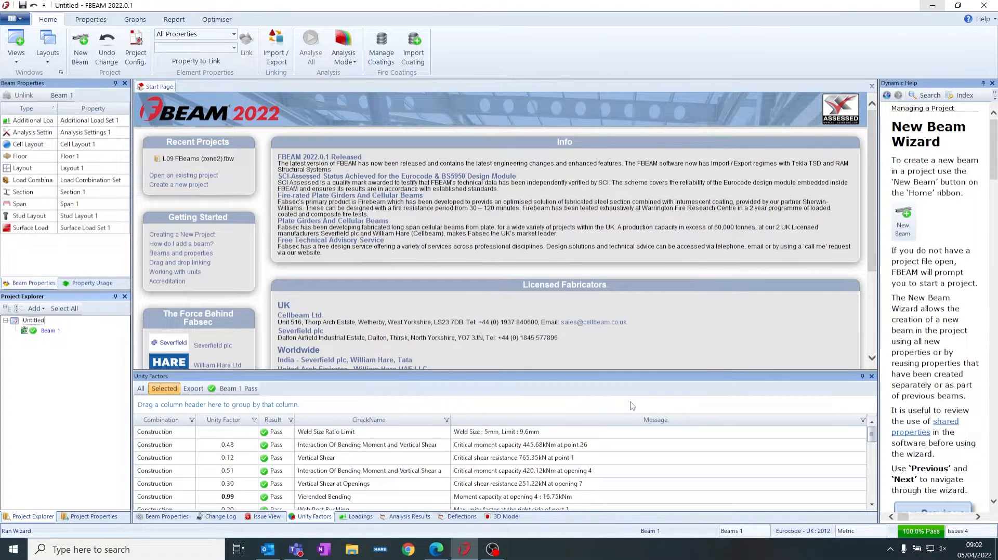
Enlarge the unity factor results, sort them from highest to lowest and select the governing check.
left_click_drag(535, 371, 526, 315)
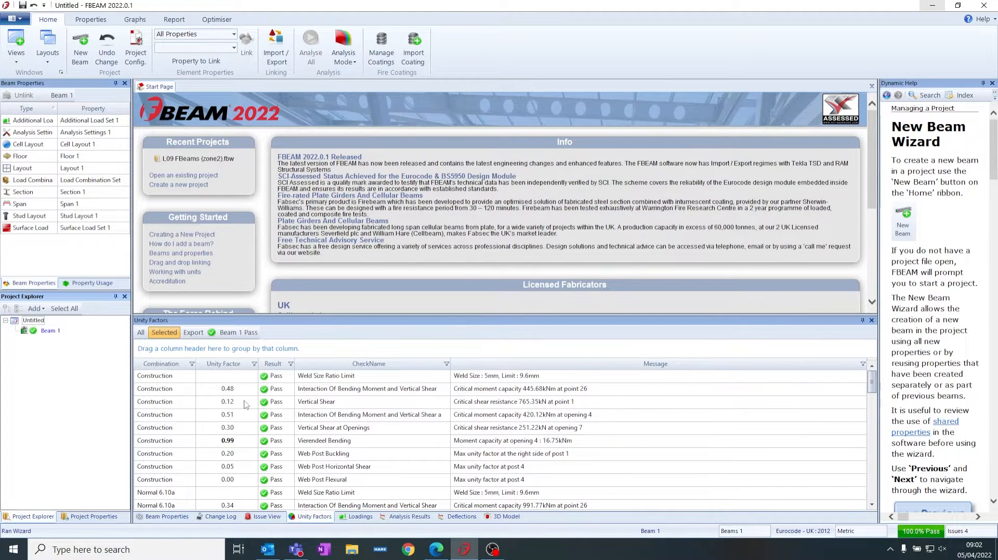
left_click(235, 367)
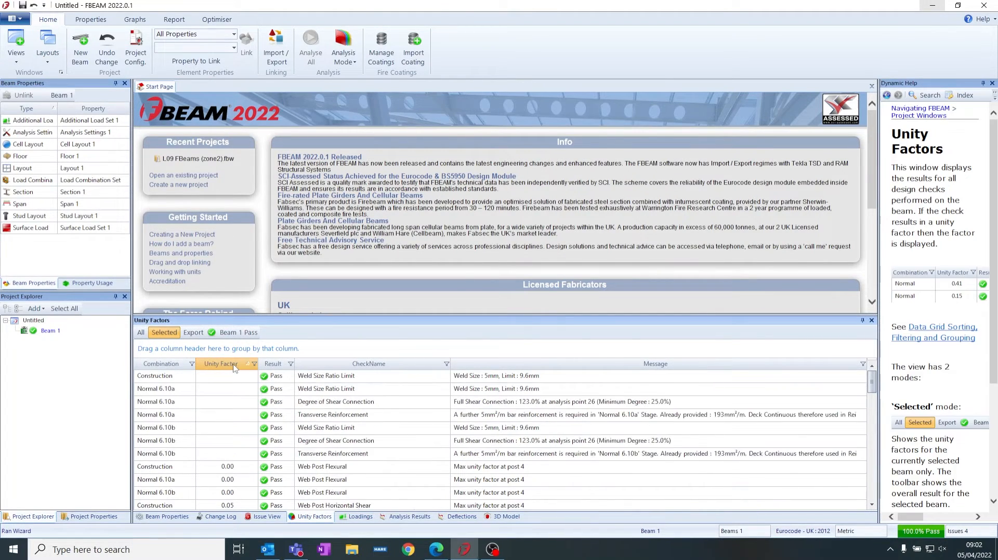
left_click(234, 366)
left_click(247, 380)
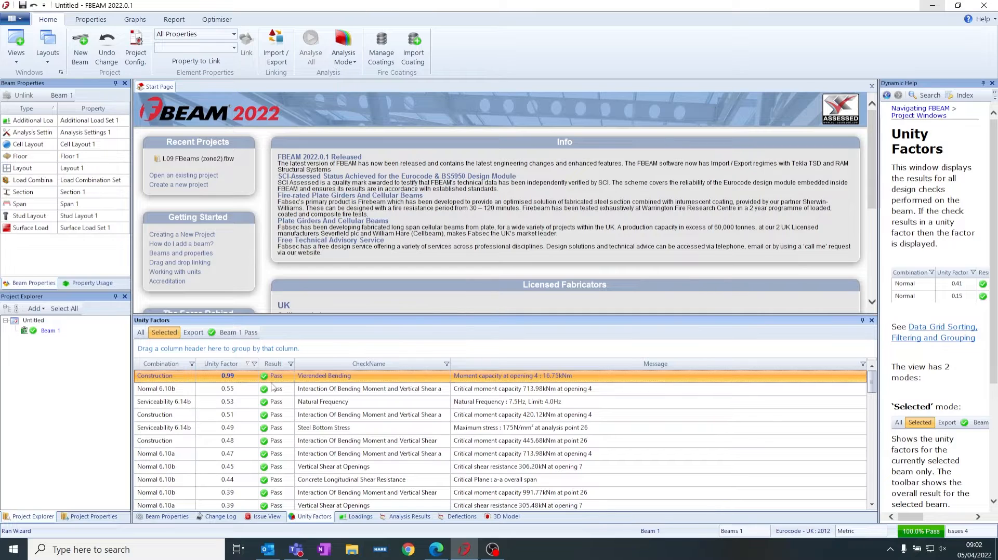
Display the analysis results graph and read the bending moment and shear force at midspan and at the beam ends.
left_click(390, 518)
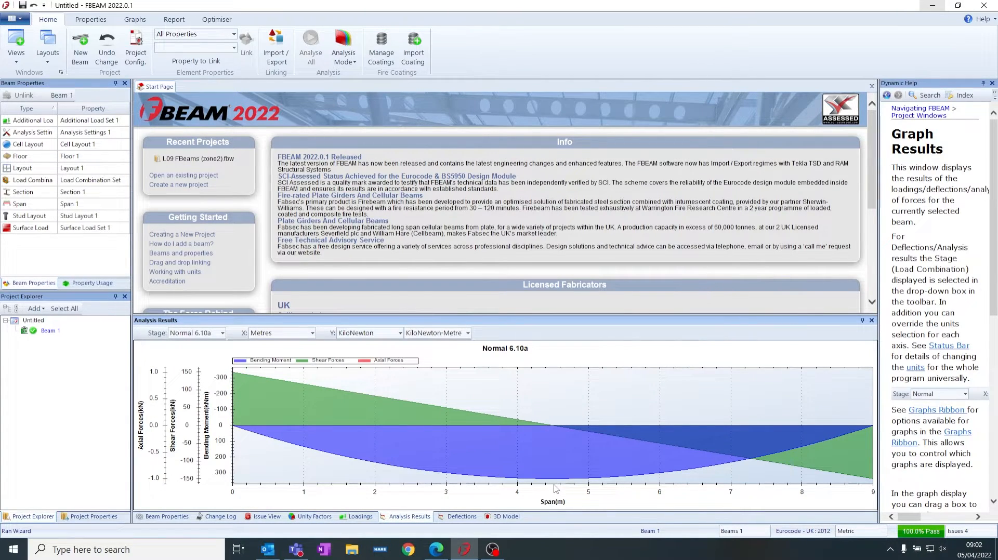
mouse_move(552, 478)
mouse_move(872, 478)
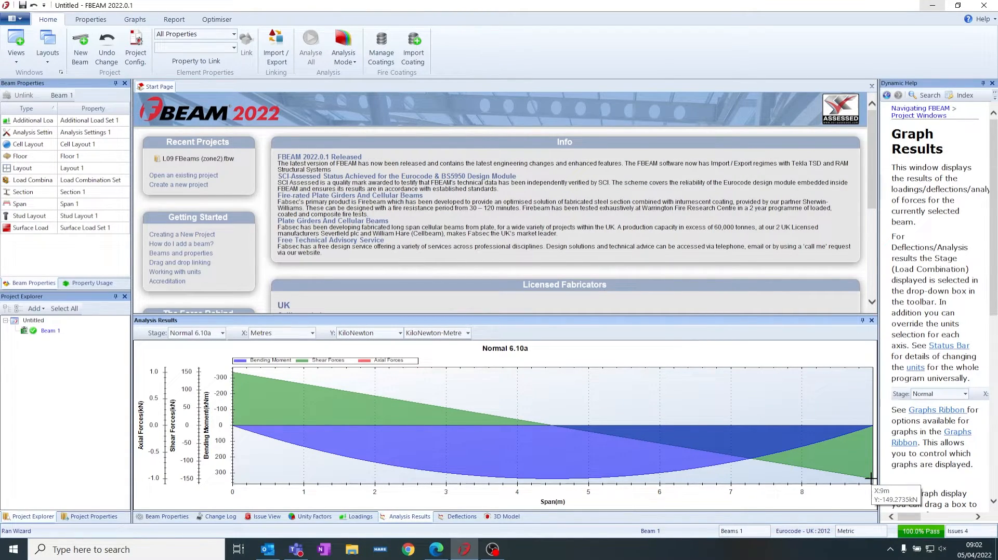
mouse_move(235, 370)
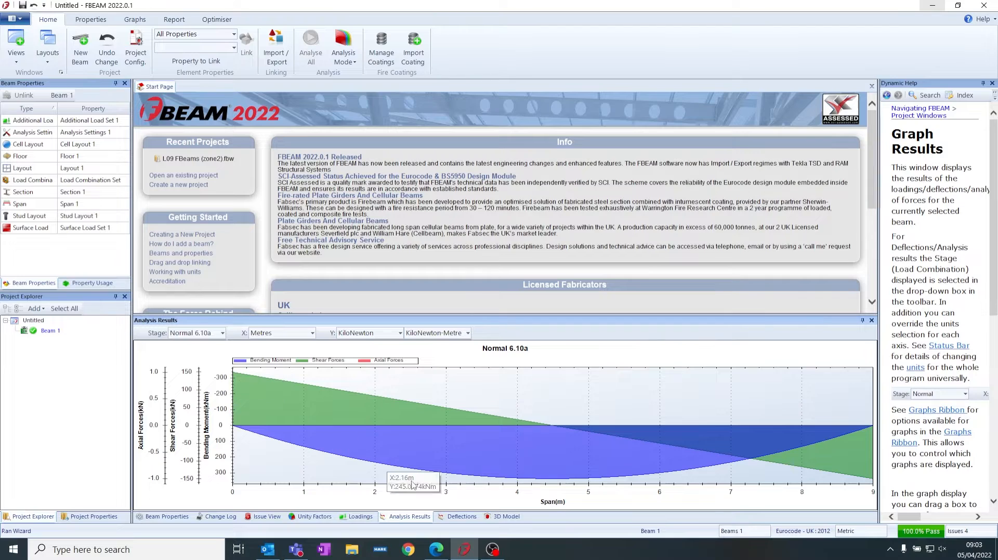
Inspect the beam's 3D model by rotating it, and show its 2D elevation with the web openings.
left_click(504, 517)
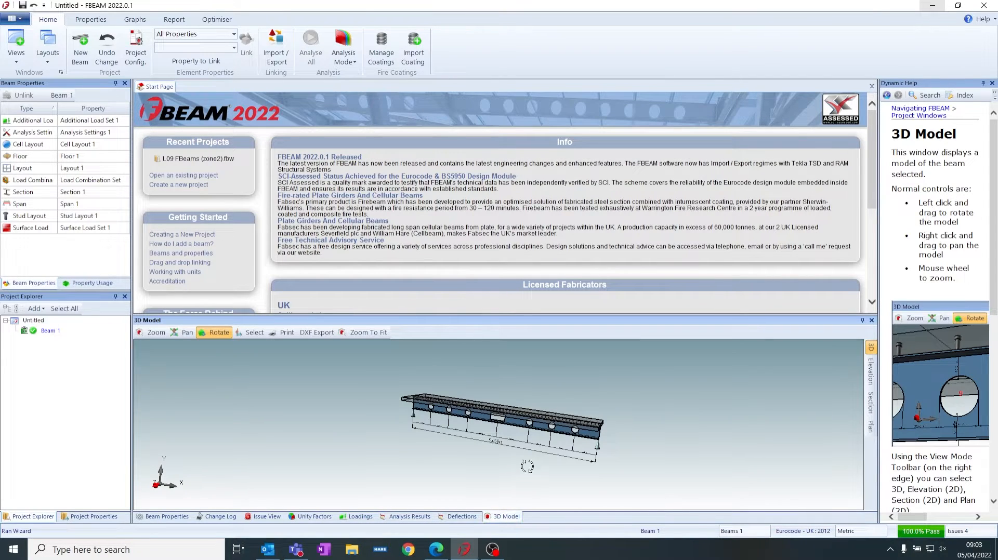
left_click_drag(523, 465, 554, 455)
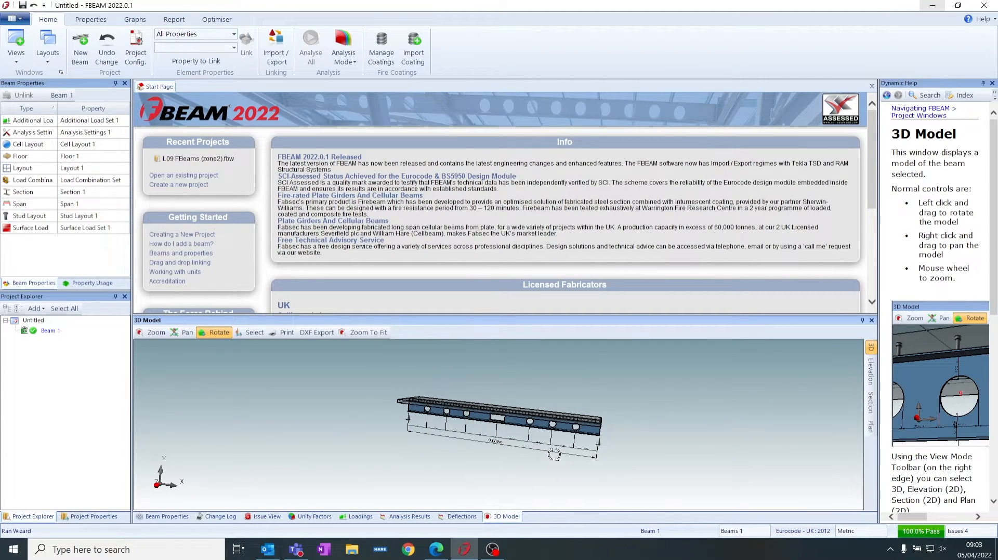
left_click(871, 372)
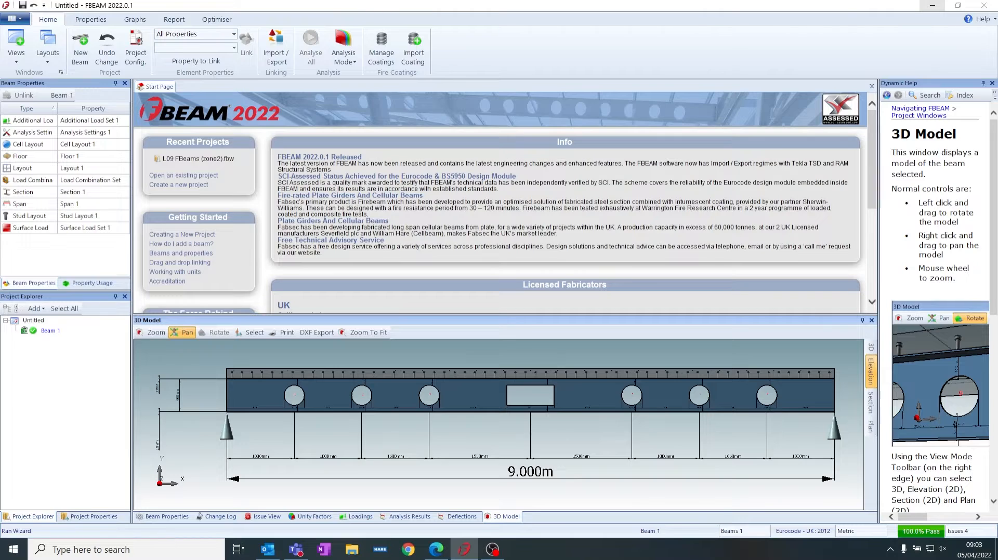
key("alt+Tab")
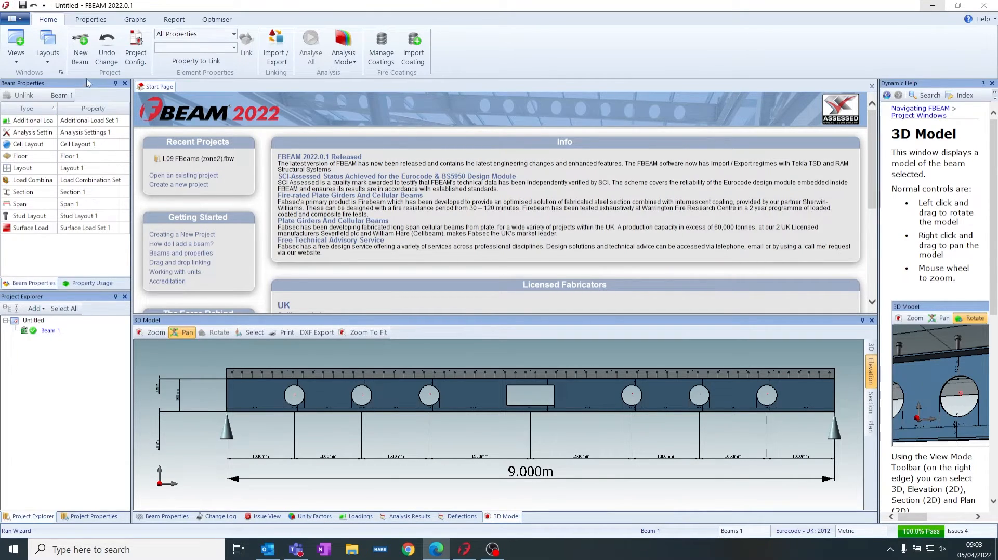
Preview the project schedule report filtered to the current element, and close the preview after reading it.
left_click(170, 21)
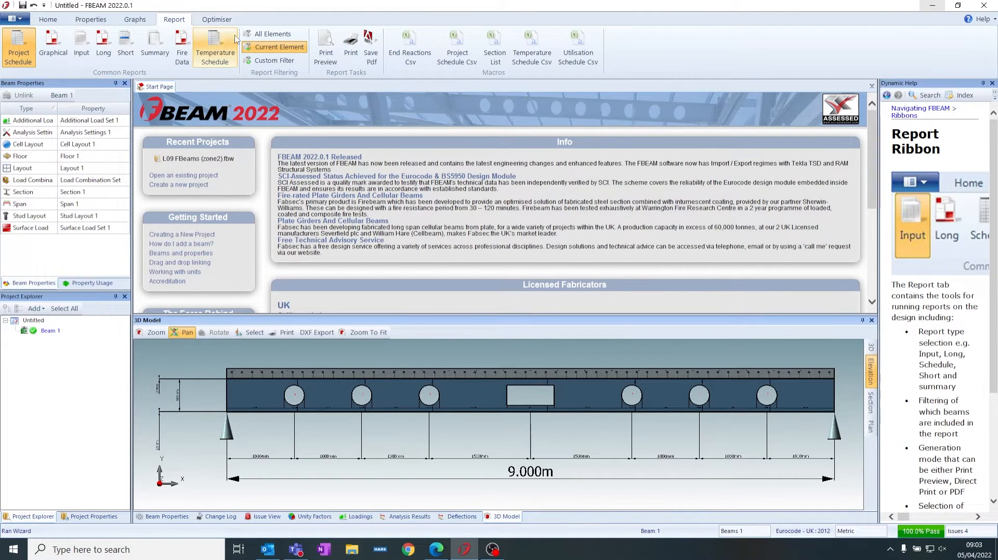
left_click(269, 36)
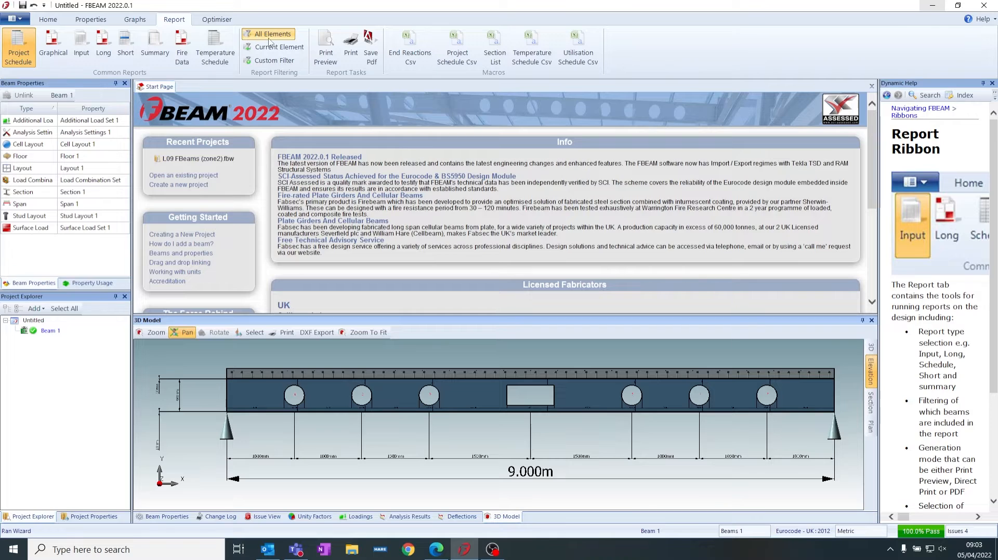
left_click(273, 46)
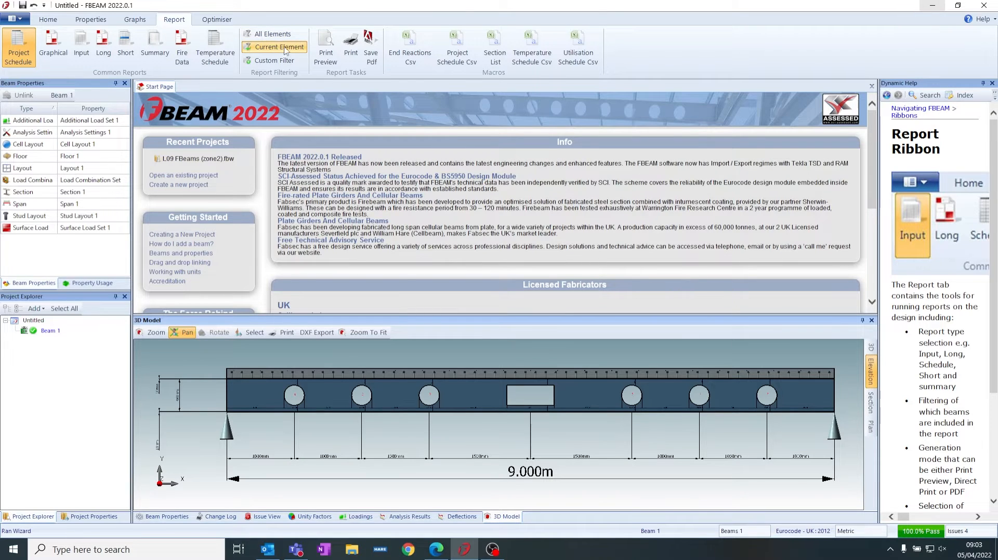
left_click(324, 55)
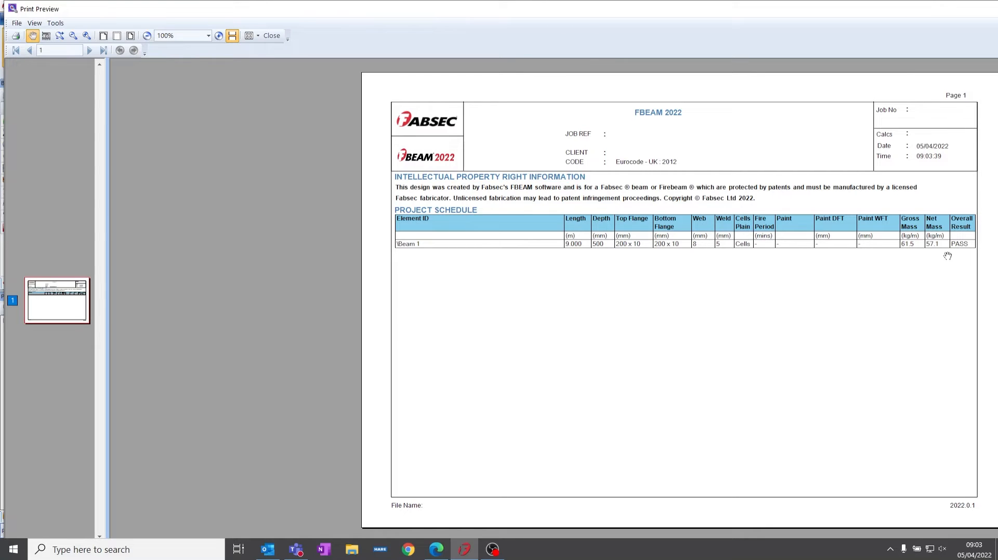
left_click(270, 36)
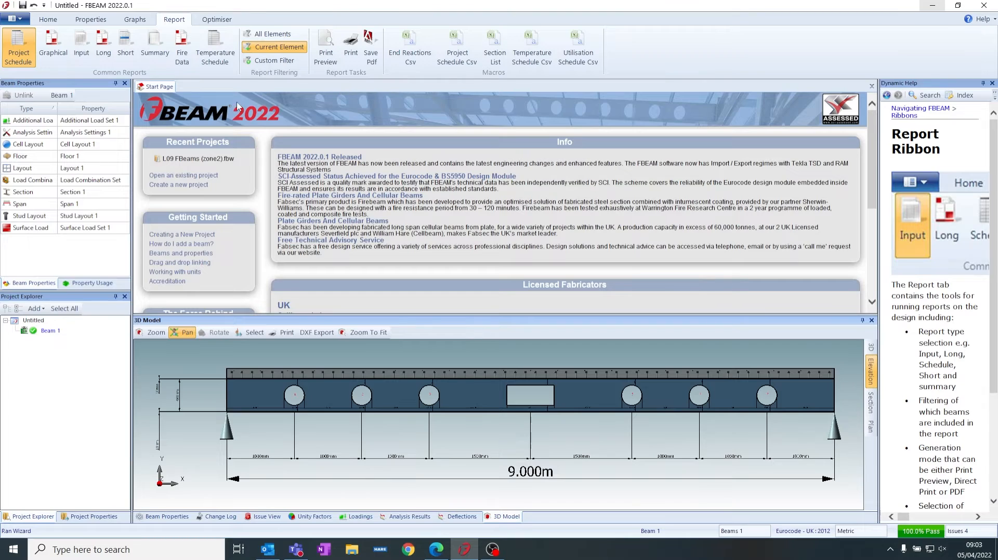
Preview the long report for the current beam and examine the design criteria on its first page.
left_click(104, 43)
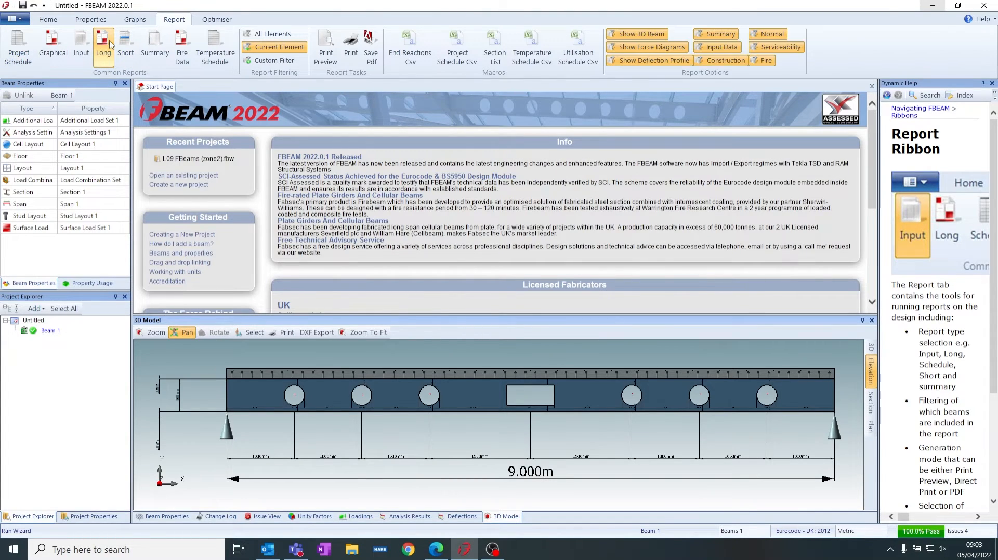
left_click(333, 64)
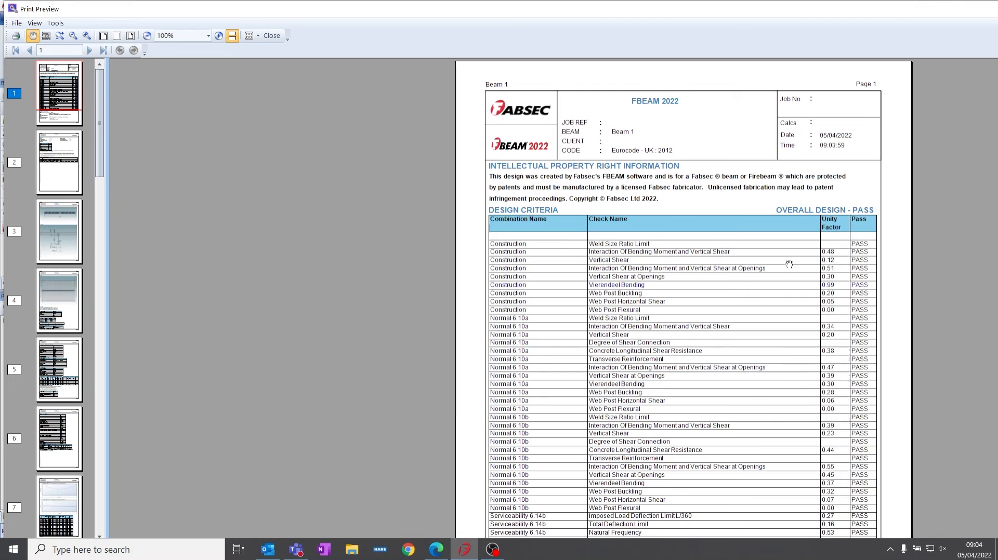
scroll(788, 263, "down", 3)
scroll(786, 264, "up", 3)
scroll(782, 272, "down", 3)
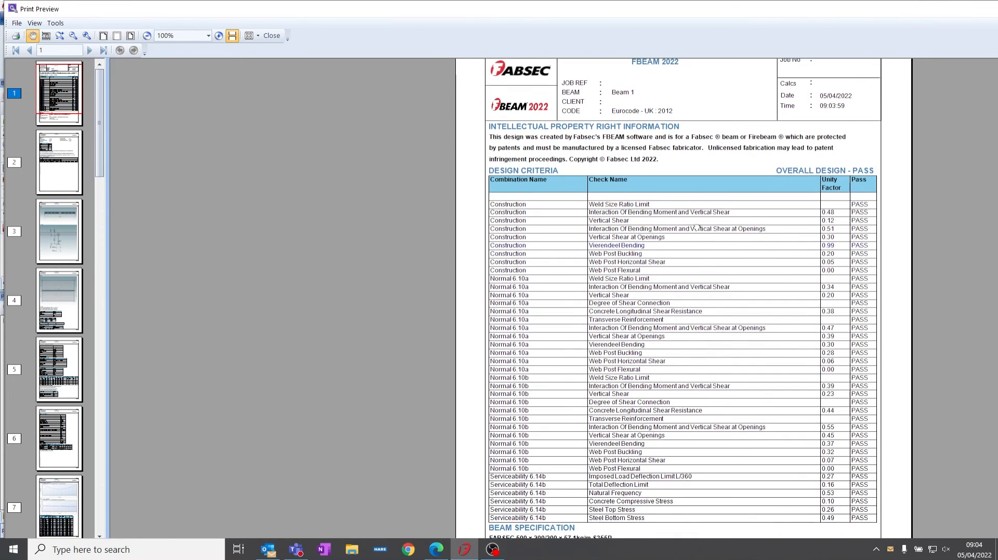